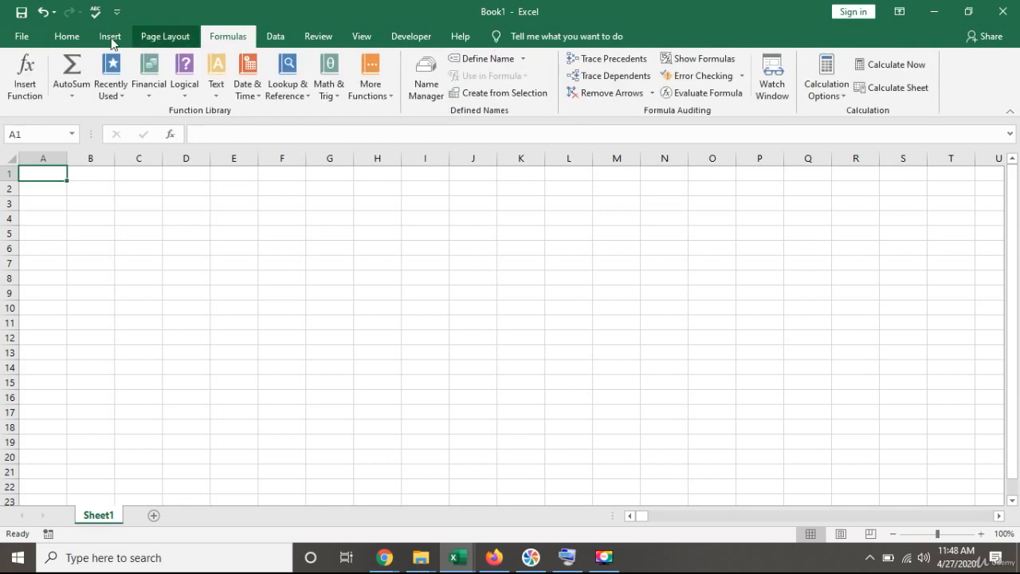
Step: Examine the worksheet's columns by selecting columns F to I one at a time
{"action": "left_click", "coordinate": [68, 37]}
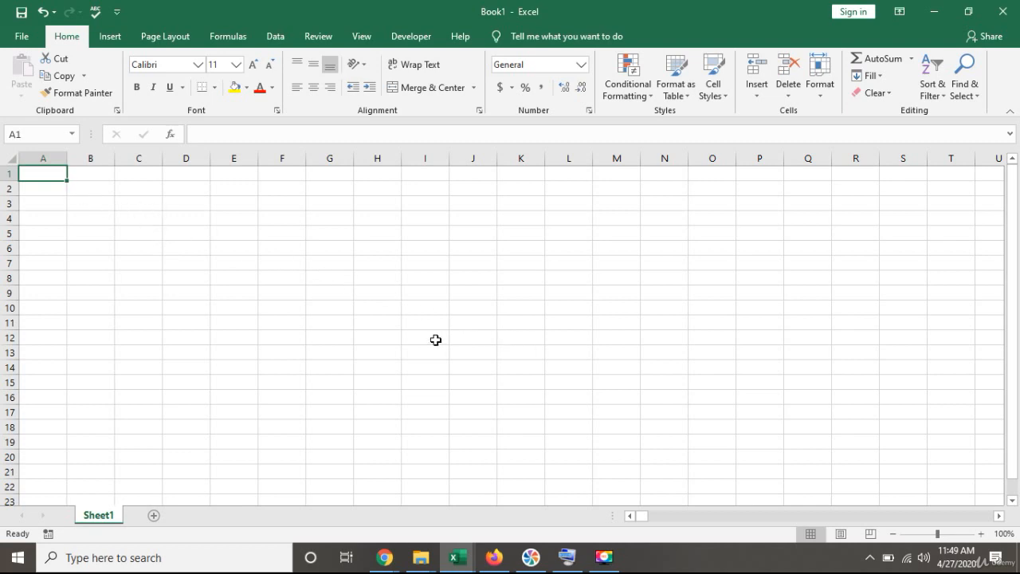
{"action": "left_click", "coordinate": [280, 238]}
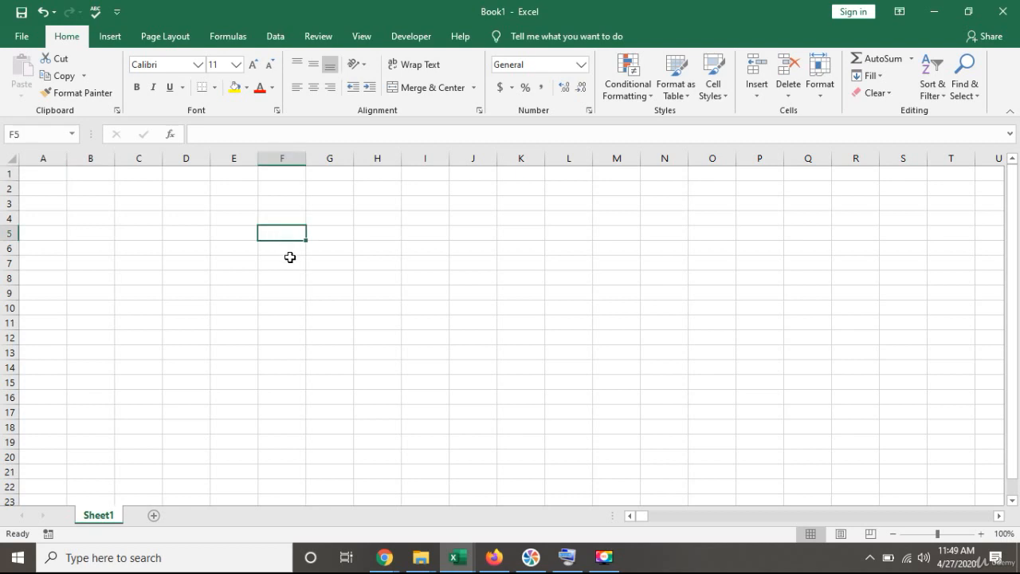
{"action": "left_click", "coordinate": [291, 249]}
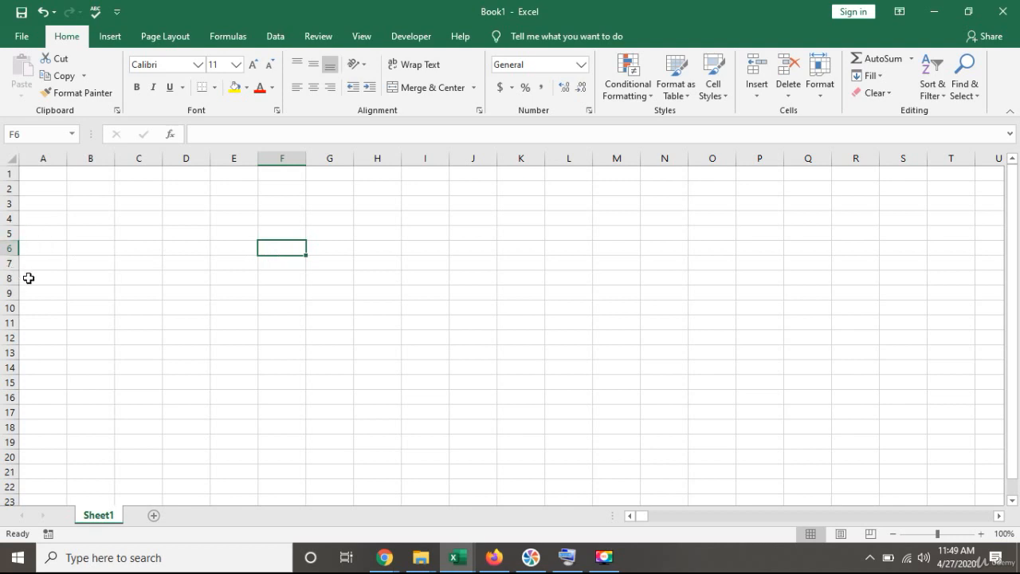
{"action": "left_click", "coordinate": [278, 157]}
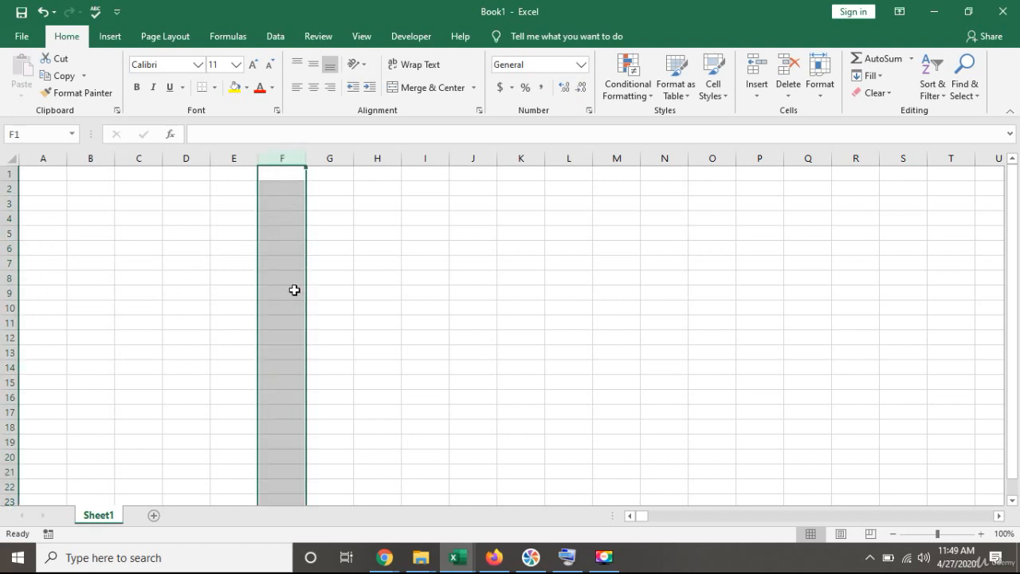
{"action": "left_click", "coordinate": [327, 157]}
{"action": "left_click", "coordinate": [373, 156]}
{"action": "left_click", "coordinate": [428, 154]}
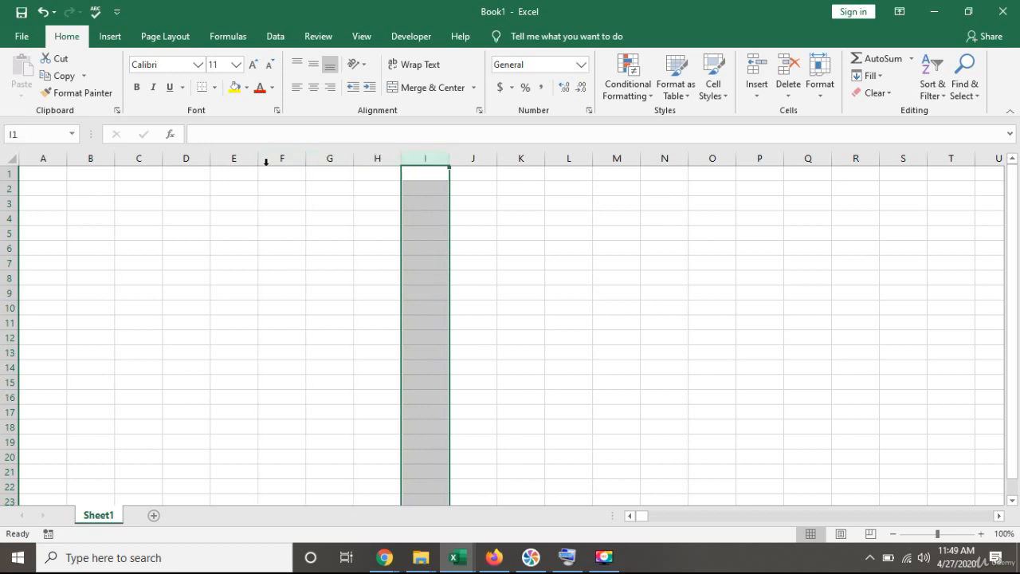
{"action": "left_click", "coordinate": [284, 156]}
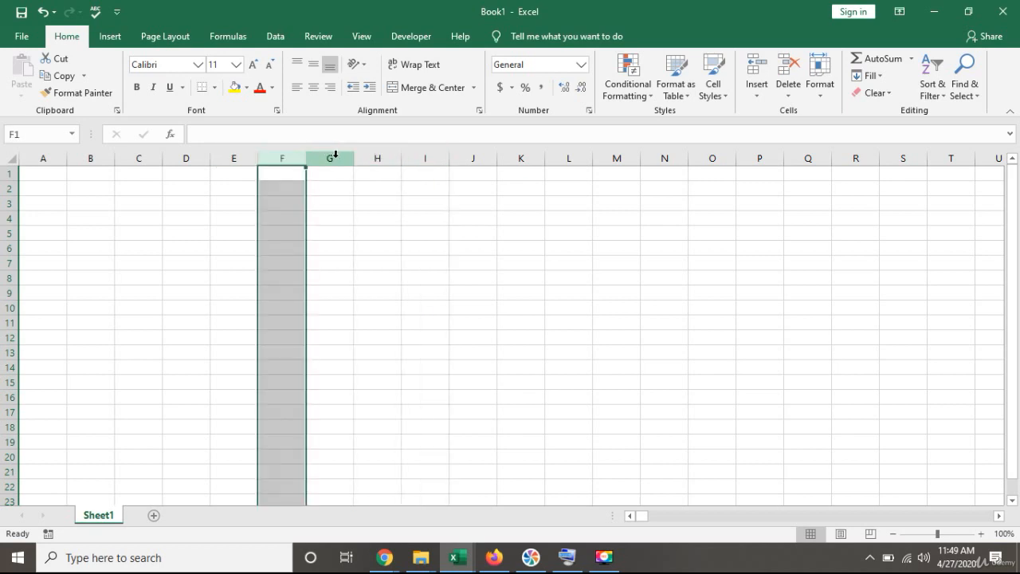
{"action": "left_click", "coordinate": [336, 156]}
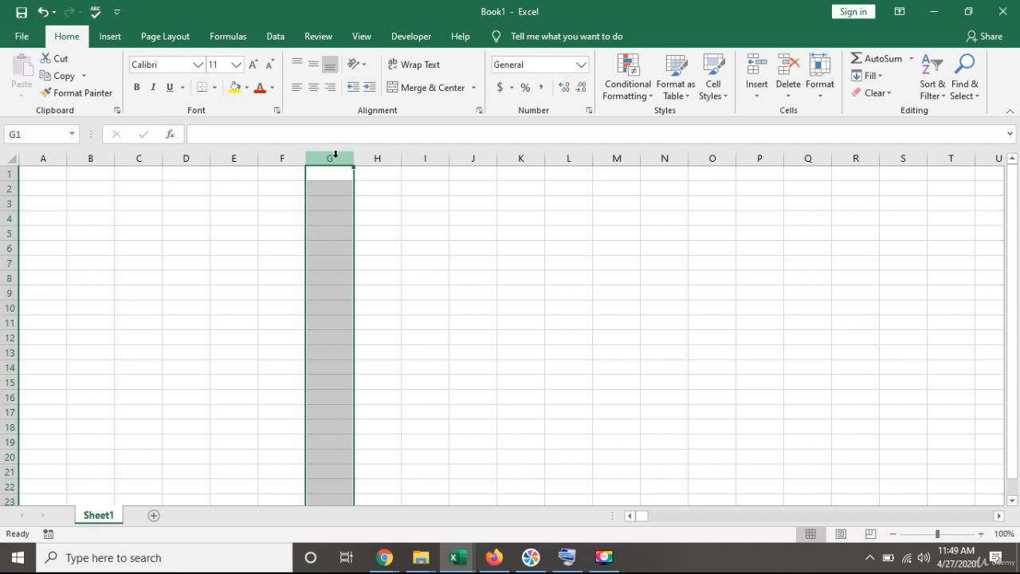
Step: Examine rows 6 to 10 one at a time, and individual cells such as G7 and K9
{"action": "left_click", "coordinate": [9, 248]}
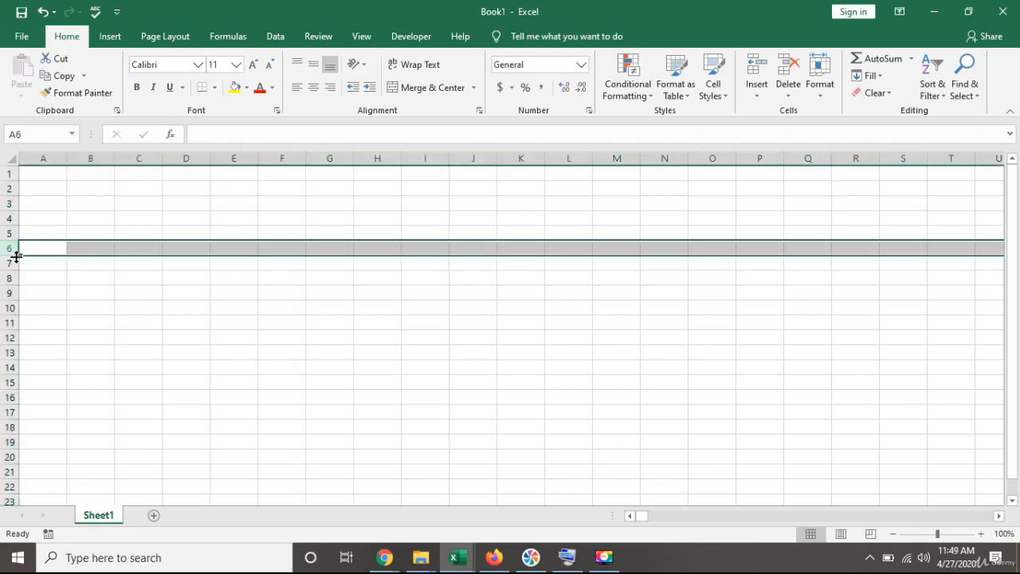
{"action": "left_click", "coordinate": [10, 263]}
{"action": "left_click", "coordinate": [9, 277]}
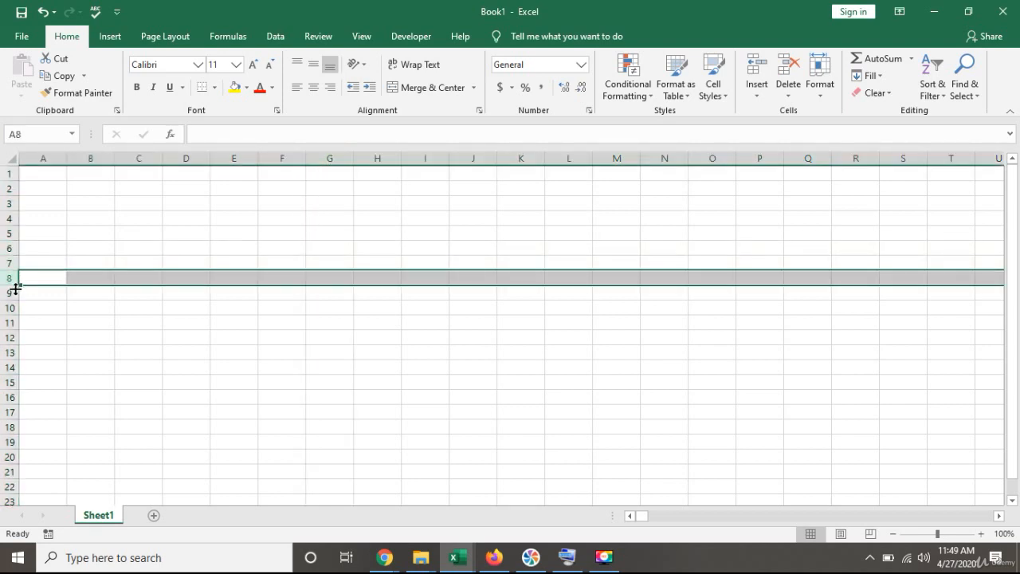
{"action": "left_click", "coordinate": [8, 292]}
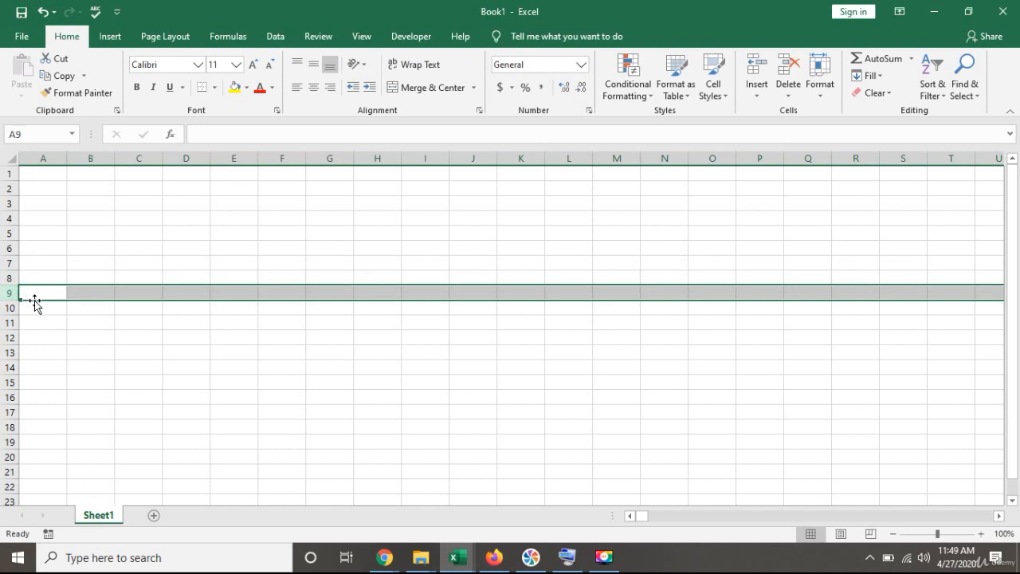
{"action": "left_click", "coordinate": [9, 307]}
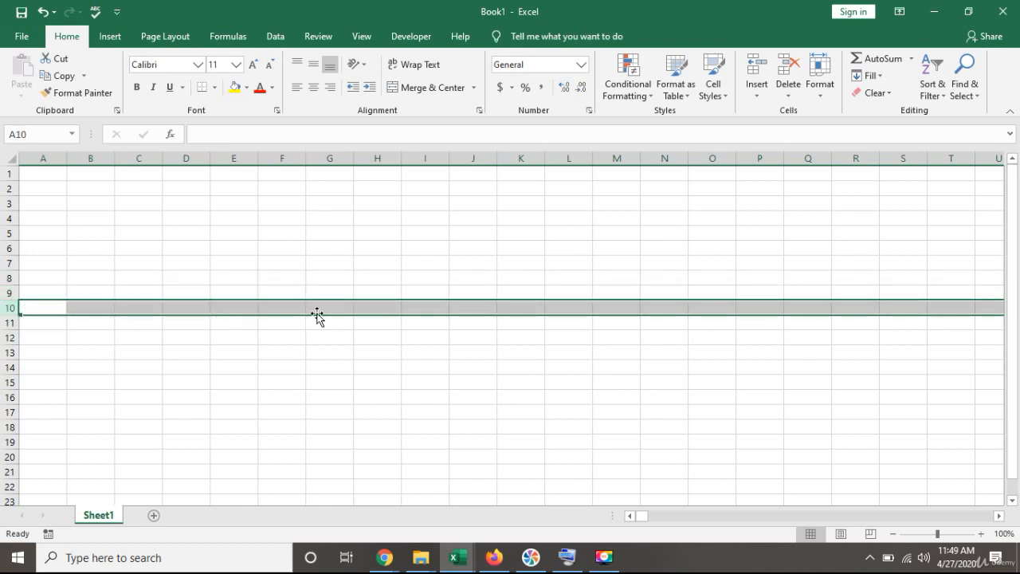
{"action": "left_click", "coordinate": [338, 264]}
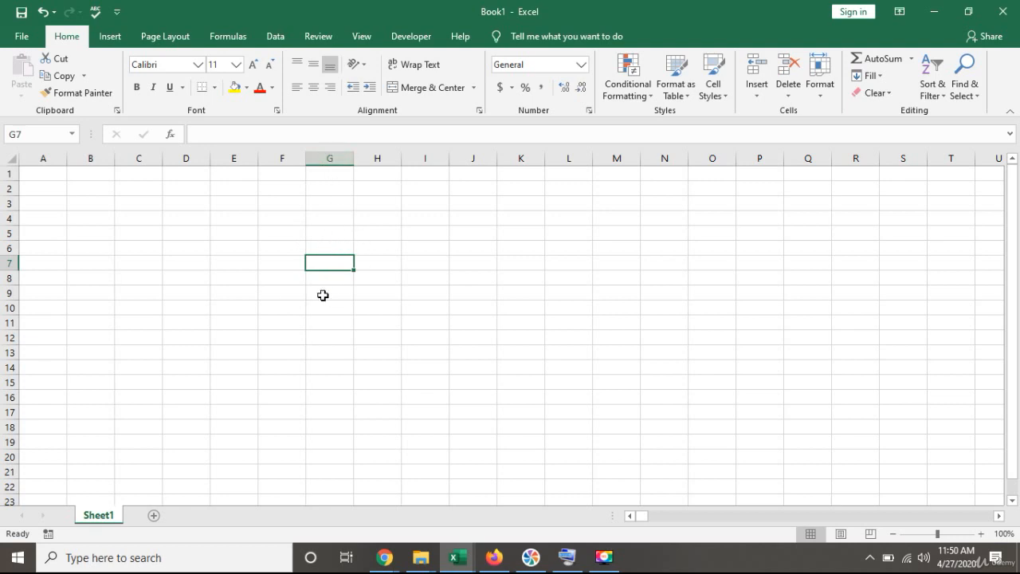
{"action": "left_click", "coordinate": [519, 266]}
{"action": "left_click", "coordinate": [521, 296]}
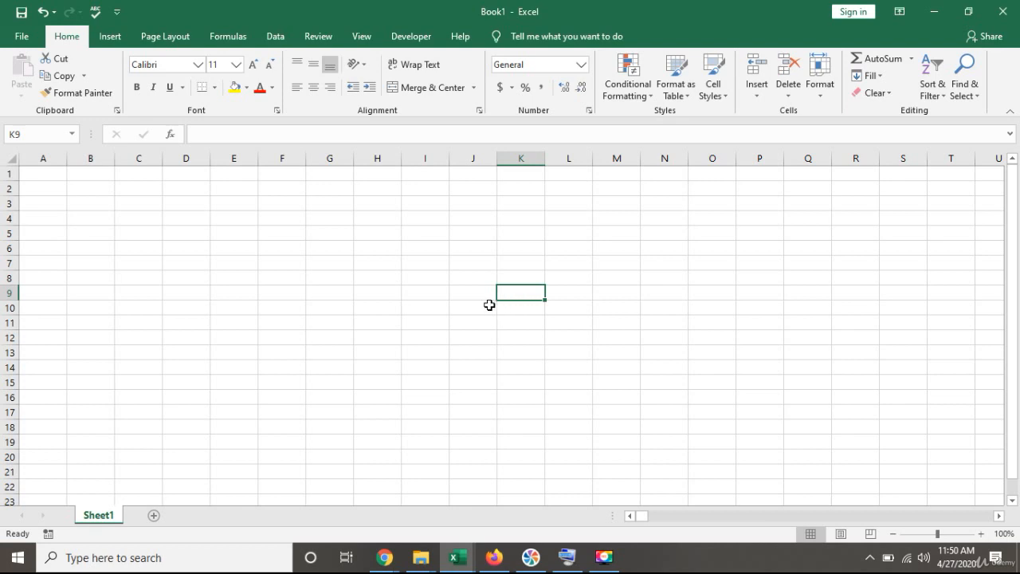
Step: Enter a person's first name in cell H8 and the number 100 in cell H9
{"action": "left_click", "coordinate": [397, 280]}
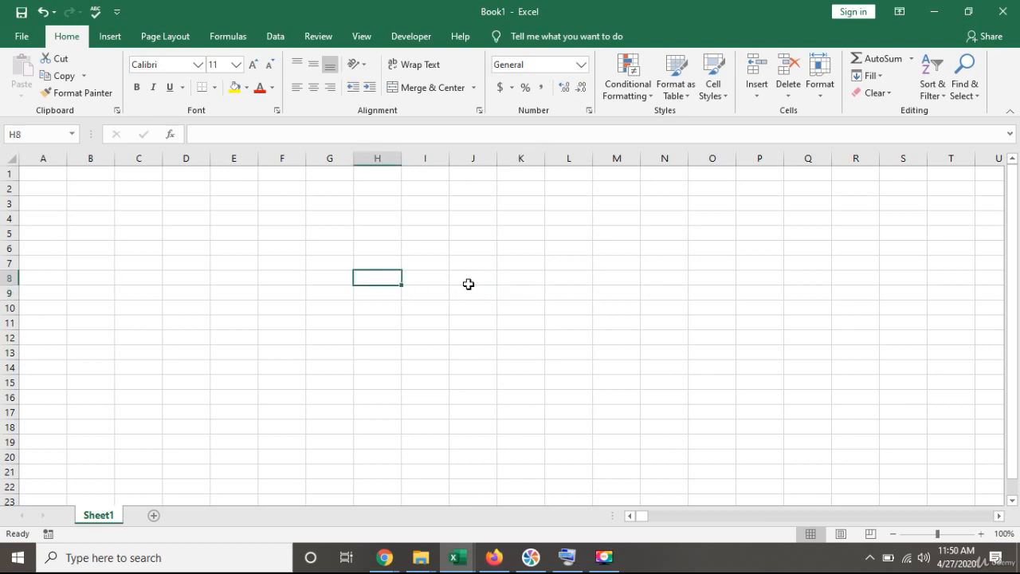
{"action": "type", "text": "John"}
{"action": "key", "text": "Return"}
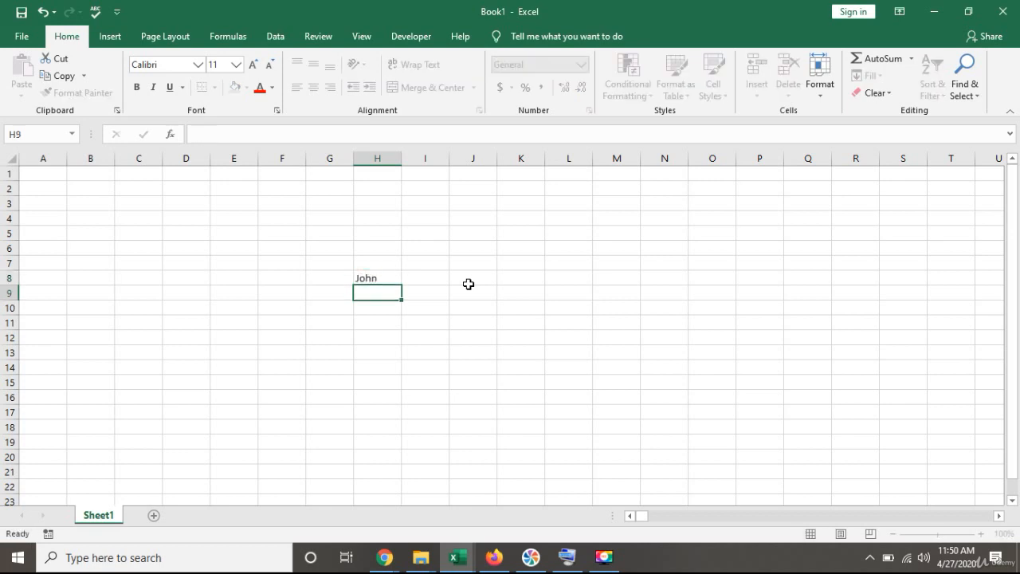
{"action": "type", "text": "100"}
{"action": "key", "text": "Return"}
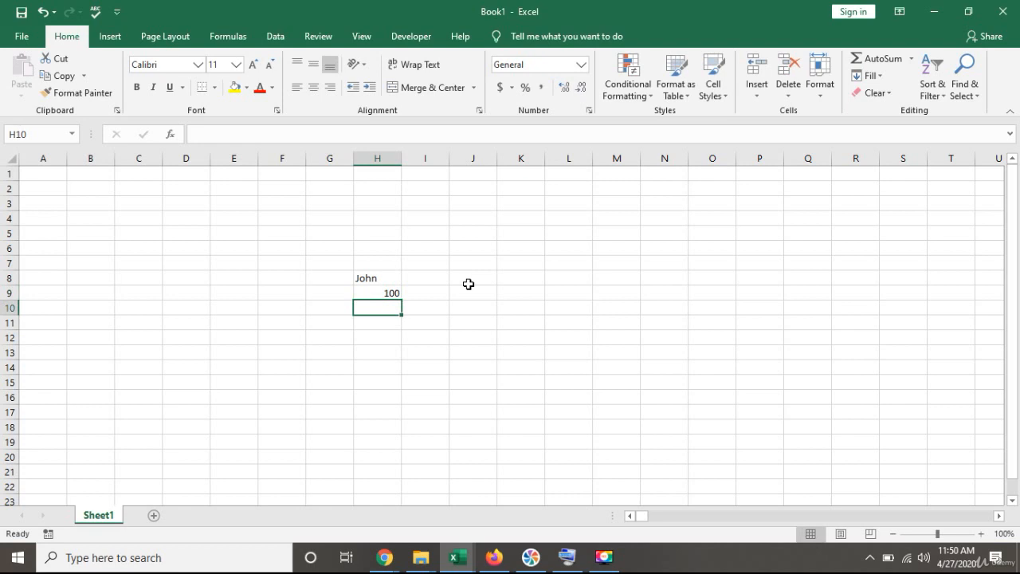
Step: Enter the date 27 Apr 2020 in cell H10 and the currency amount $20 in cell H11
{"action": "type", "text": "27 A"}
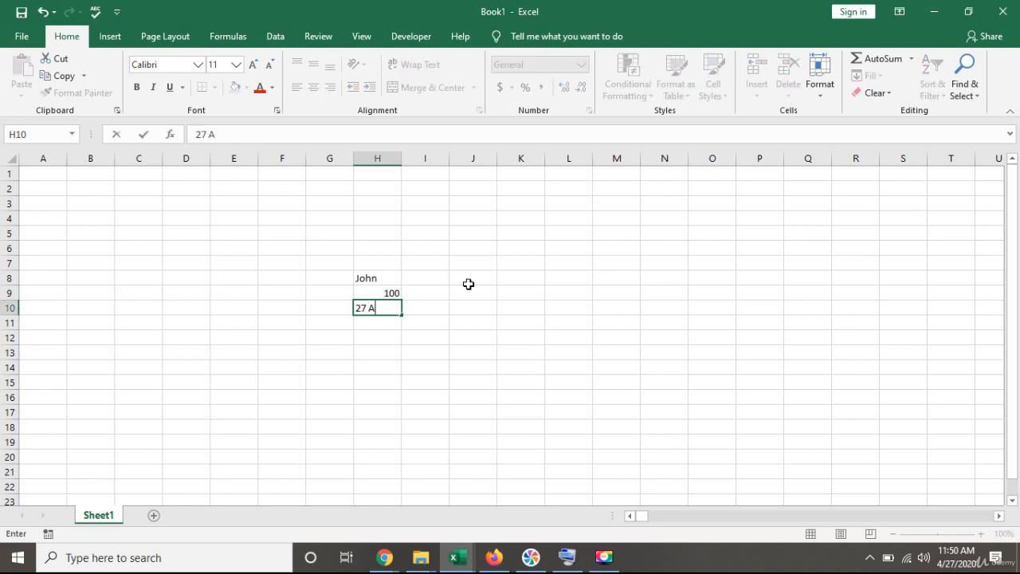
{"action": "type", "text": "pr 2020"}
{"action": "key", "text": "Return"}
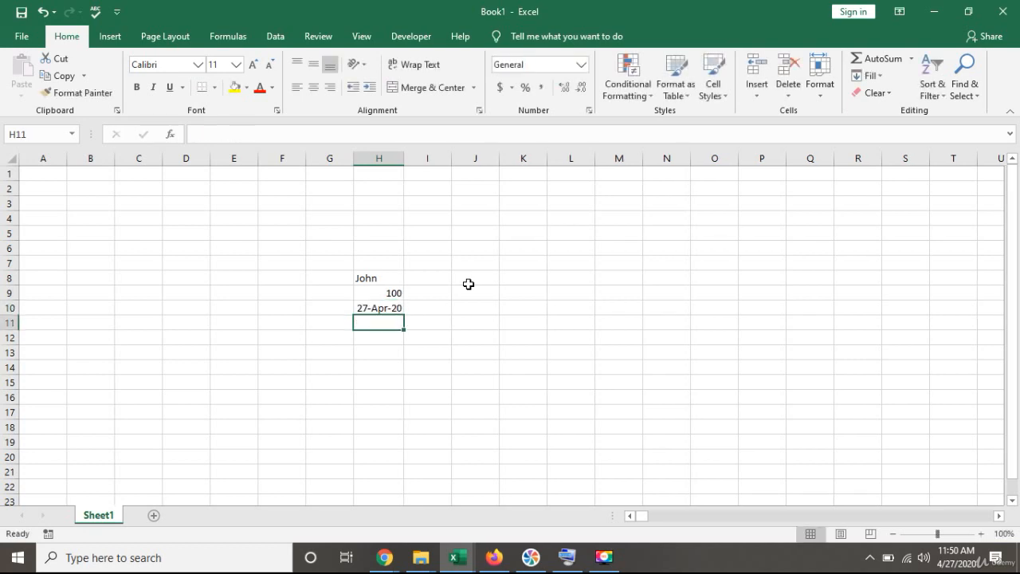
{"action": "type", "text": "$20"}
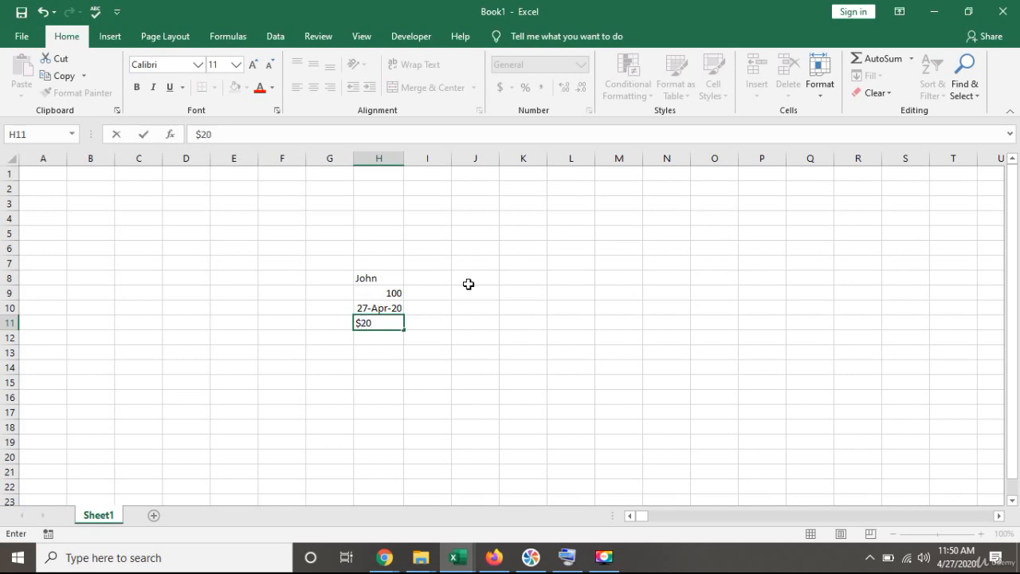
{"action": "key", "text": "Return"}
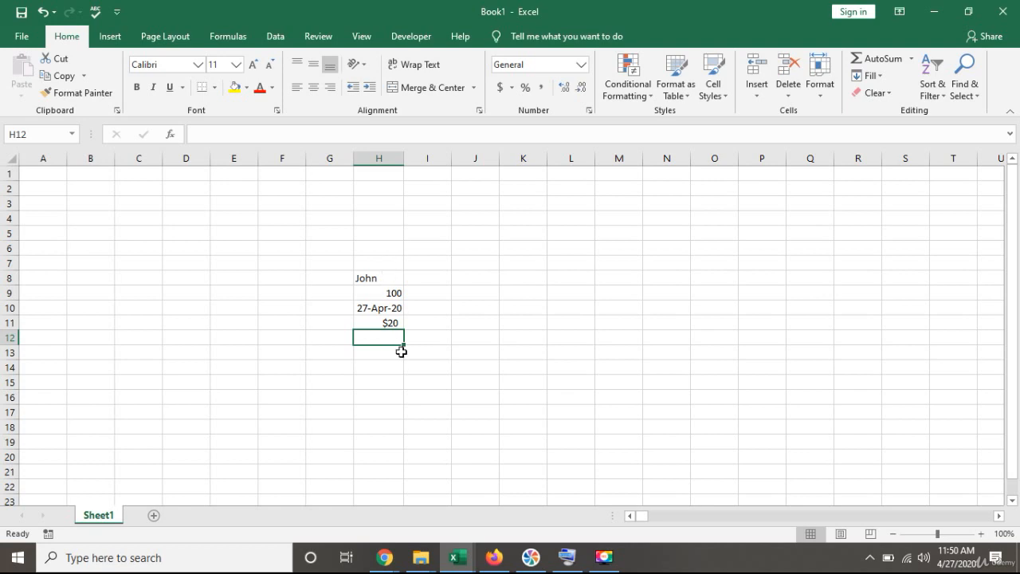
Step: Fill the name cell H8 with yellow and set the font color of the number in H9 to red
{"action": "left_click", "coordinate": [378, 280]}
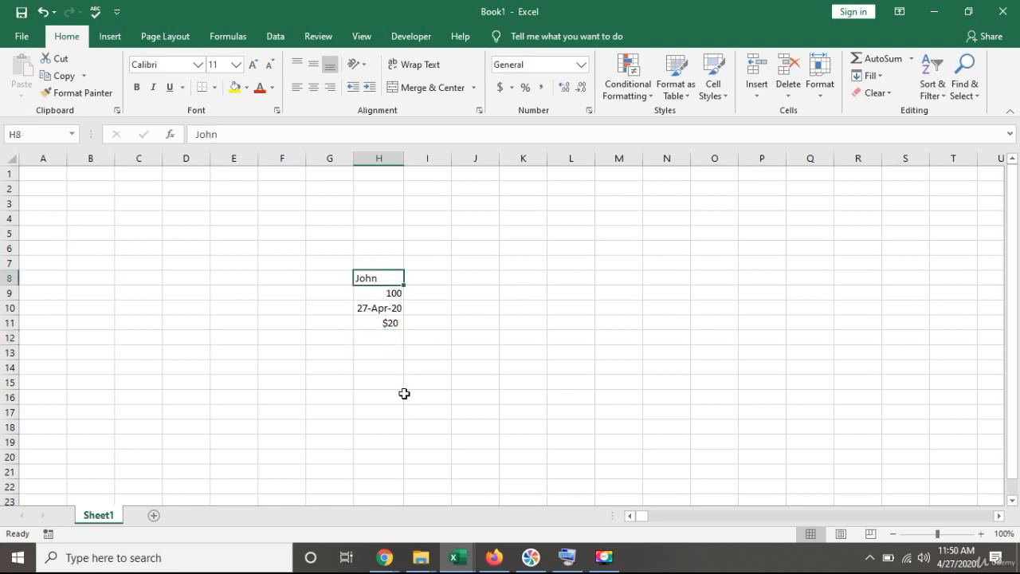
{"action": "left_click", "coordinate": [236, 89]}
{"action": "left_click", "coordinate": [392, 293]}
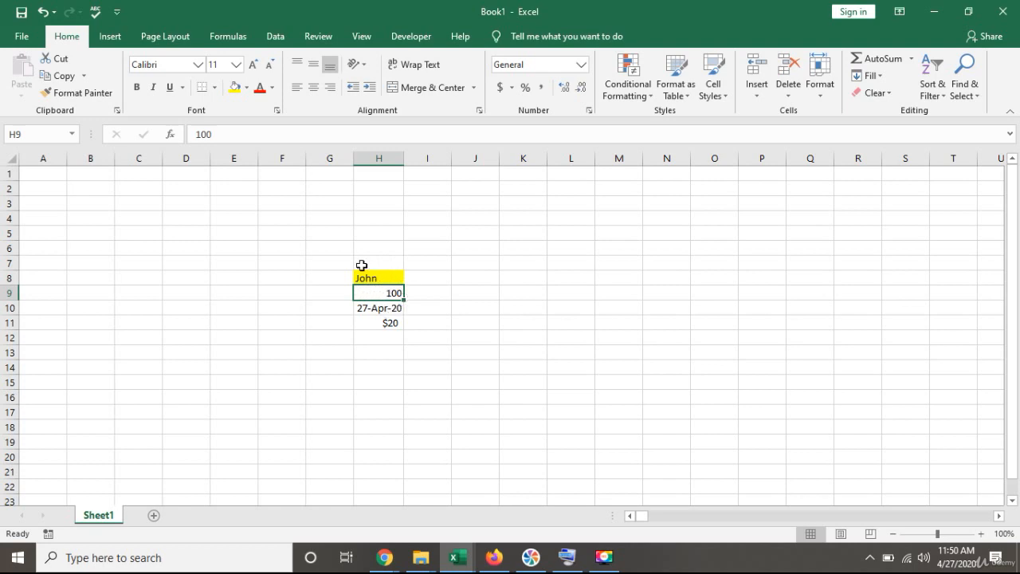
{"action": "left_click", "coordinate": [272, 88]}
{"action": "left_click", "coordinate": [272, 222]}
Step: Apply thick outside borders to the date cell H10
{"action": "left_click", "coordinate": [384, 314]}
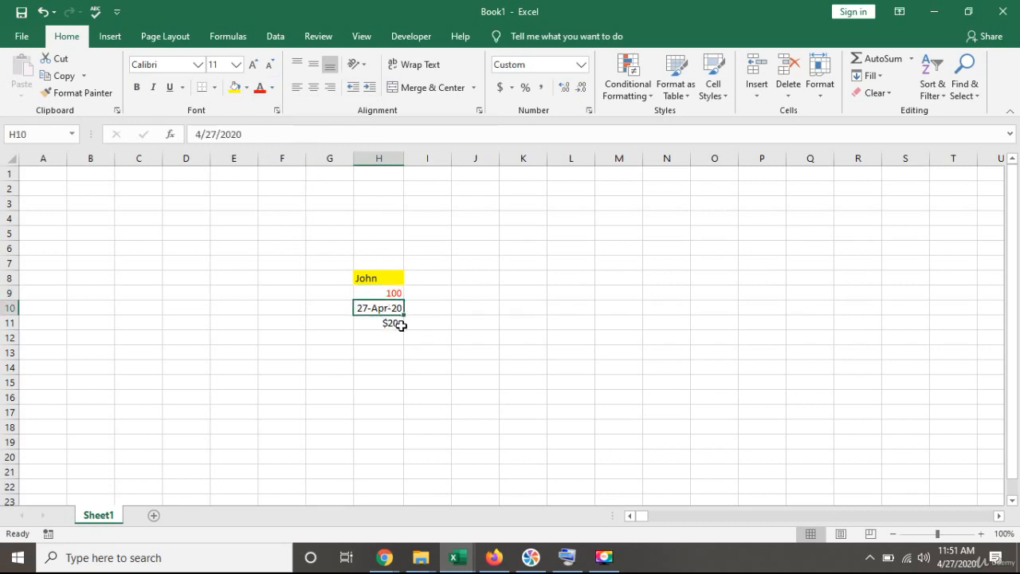
{"action": "left_click", "coordinate": [213, 88]}
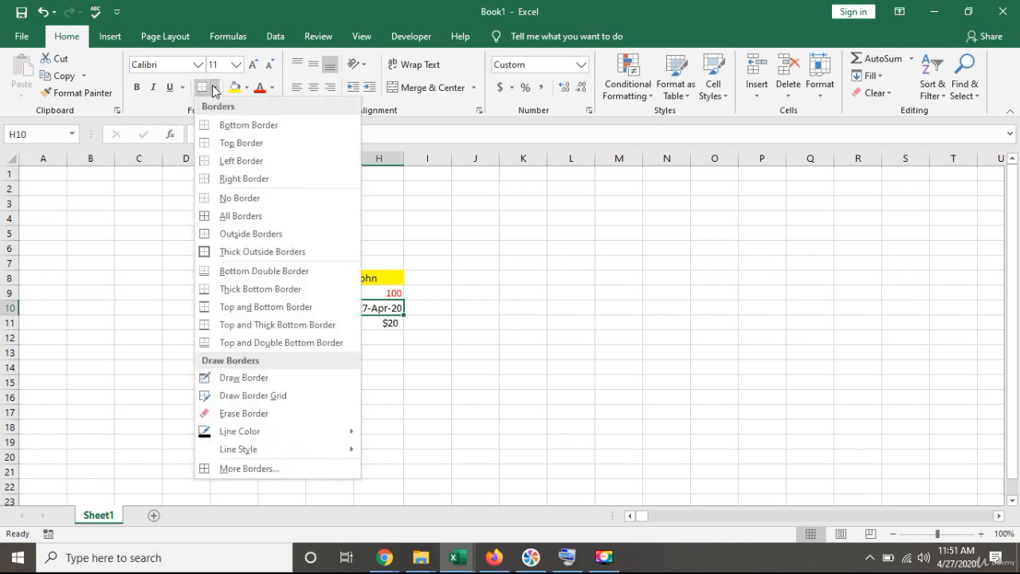
{"action": "left_click", "coordinate": [239, 252]}
{"action": "left_click", "coordinate": [416, 354]}
{"action": "left_click", "coordinate": [356, 373]}
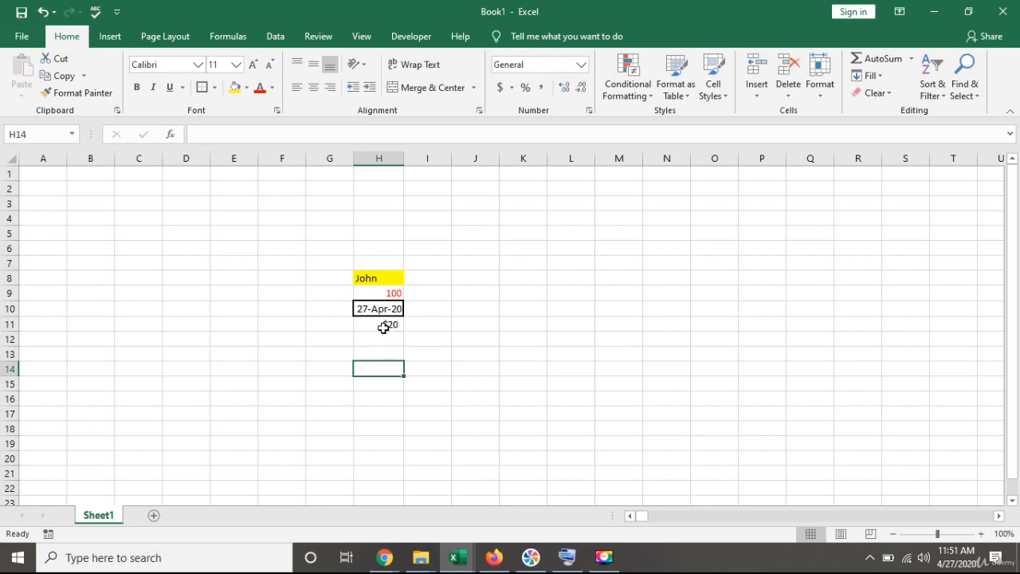
Step: Make the currency amount in cell H11 bold, italic and underlined
{"action": "left_click", "coordinate": [385, 325]}
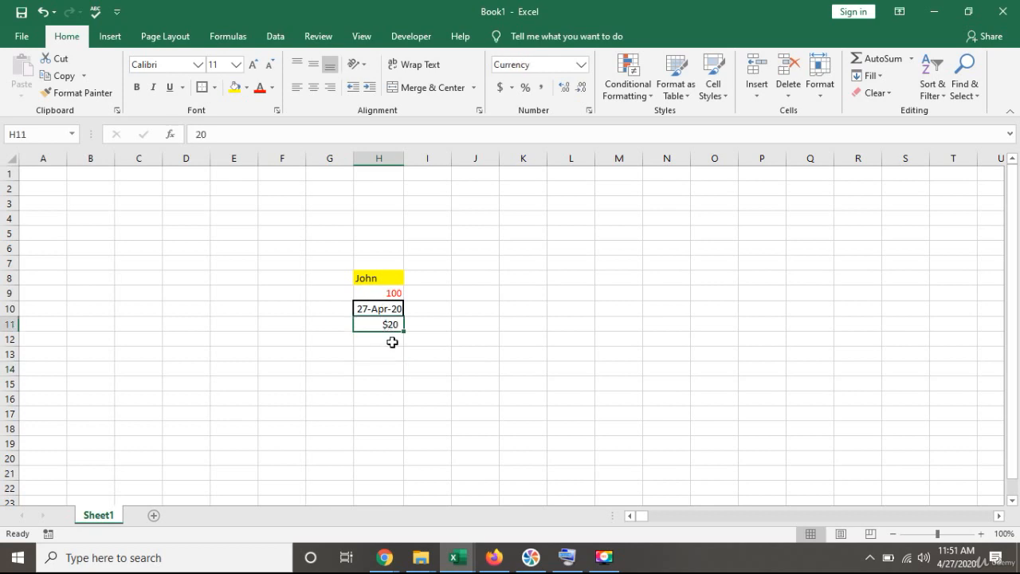
{"action": "left_click", "coordinate": [153, 88]}
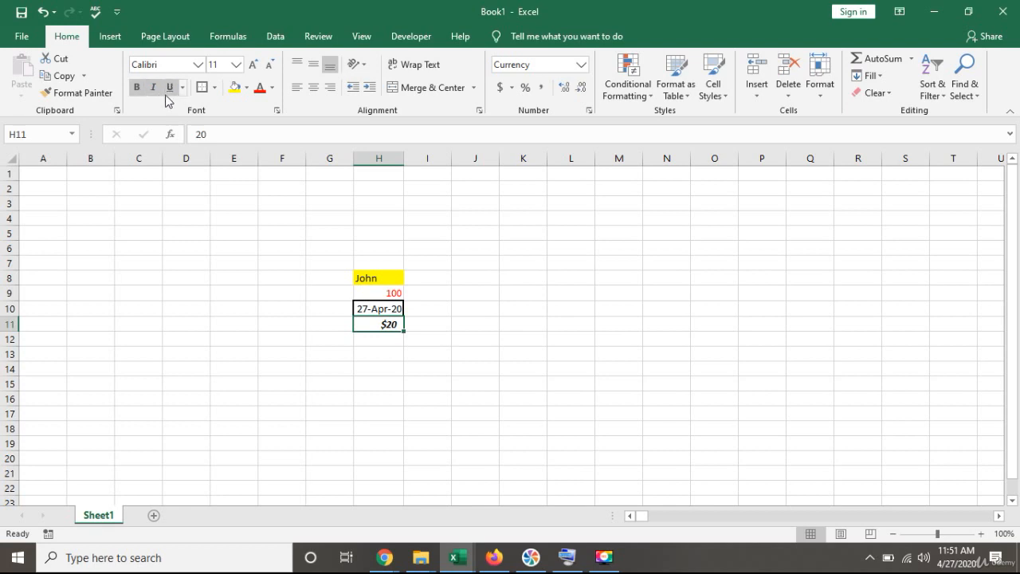
{"action": "left_click", "coordinate": [171, 89]}
Step: Change the font of the name in cell H8 to Arial at size 18
{"action": "left_click", "coordinate": [380, 279]}
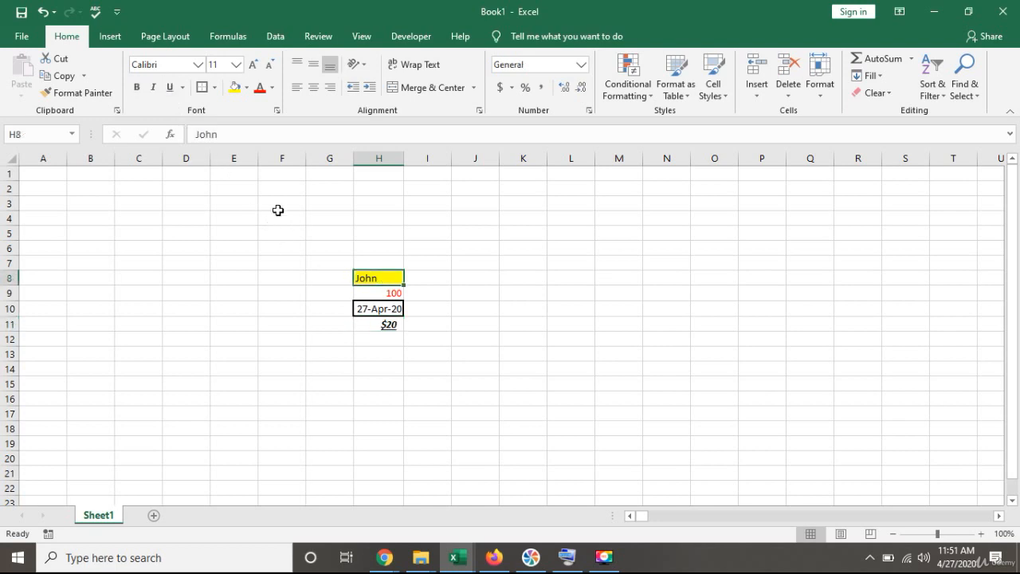
{"action": "left_click", "coordinate": [198, 65]}
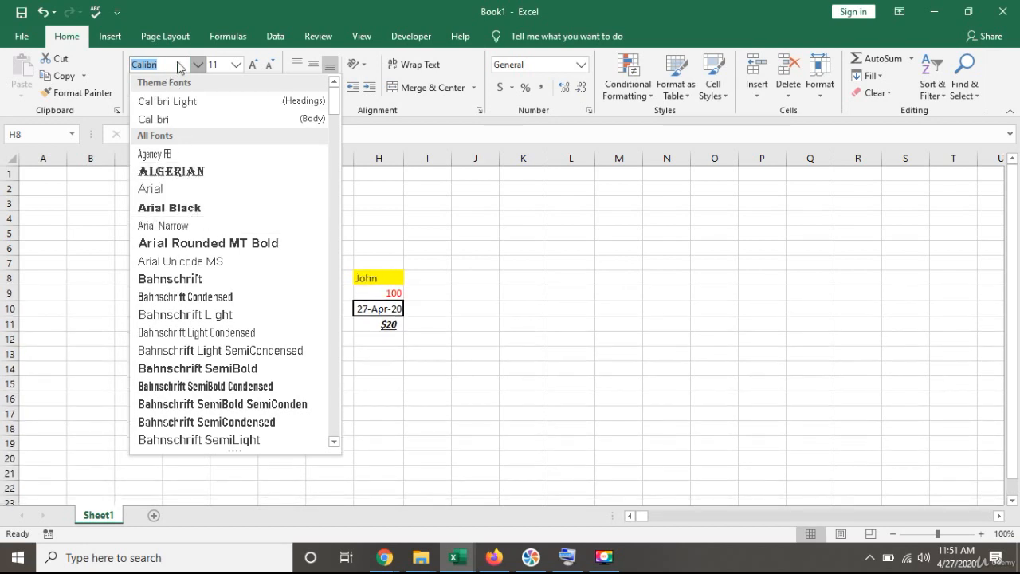
{"action": "left_click", "coordinate": [187, 189]}
{"action": "left_click", "coordinate": [236, 65]}
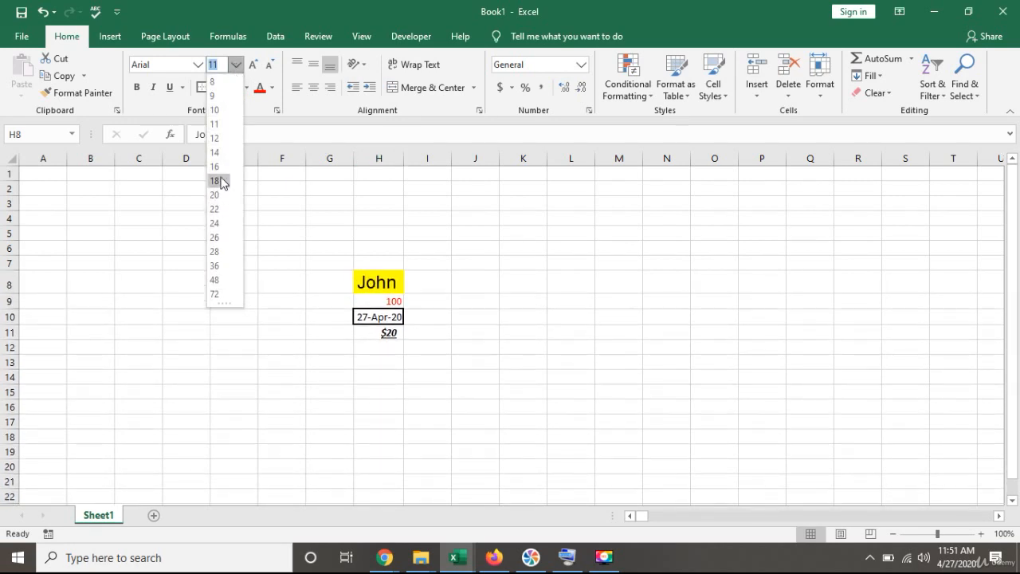
{"action": "left_click", "coordinate": [221, 182]}
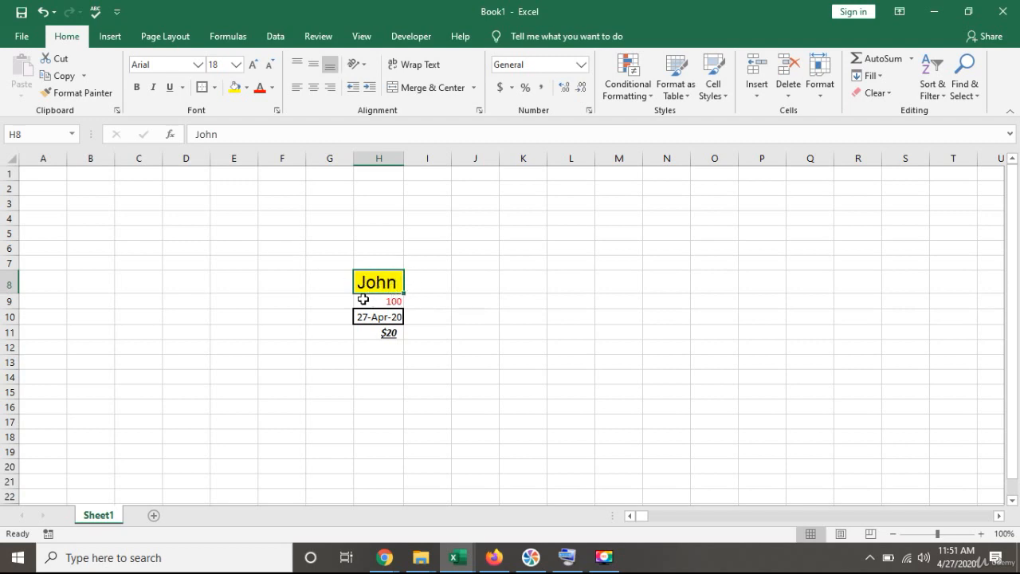
Step: Align the name in cell H8 to the center, right and finally left, and set its vertical alignment to top
{"action": "left_click", "coordinate": [314, 87]}
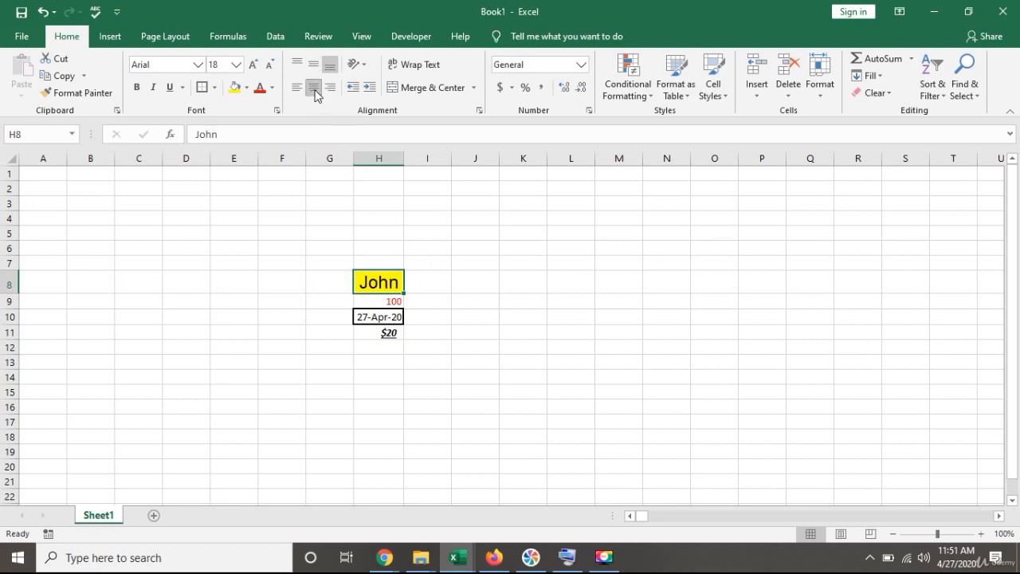
{"action": "left_click", "coordinate": [332, 87]}
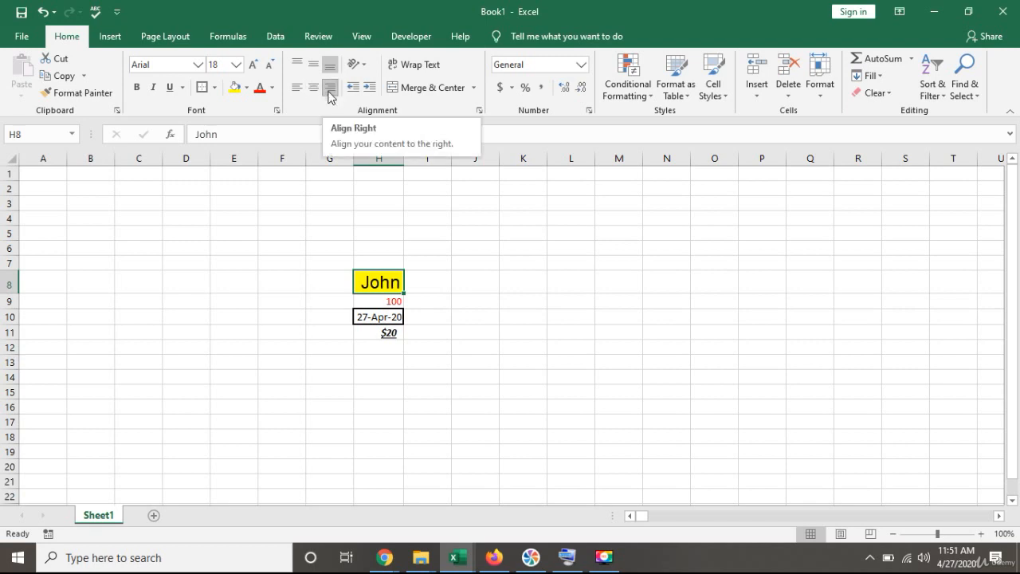
{"action": "left_click", "coordinate": [296, 90]}
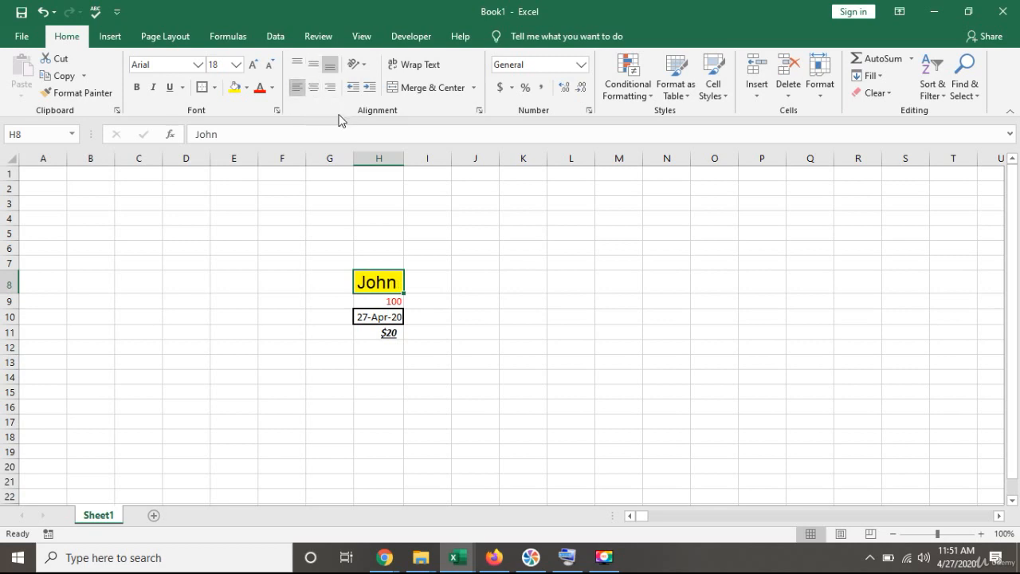
{"action": "left_click", "coordinate": [298, 68]}
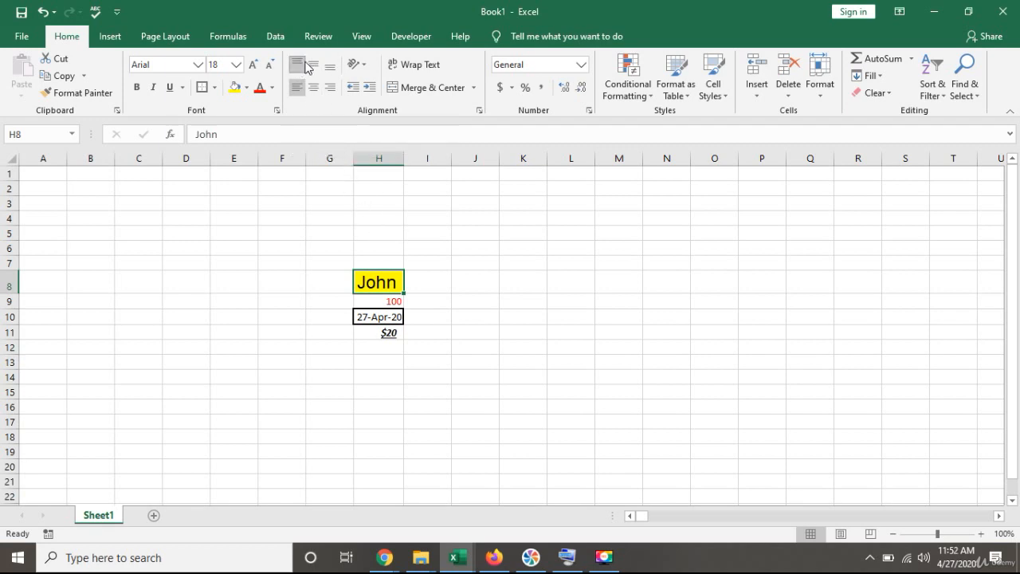
Step: Set the vertical alignment of the name in cell H8 to middle and widen column H to about twice its width
{"action": "left_click", "coordinate": [318, 66]}
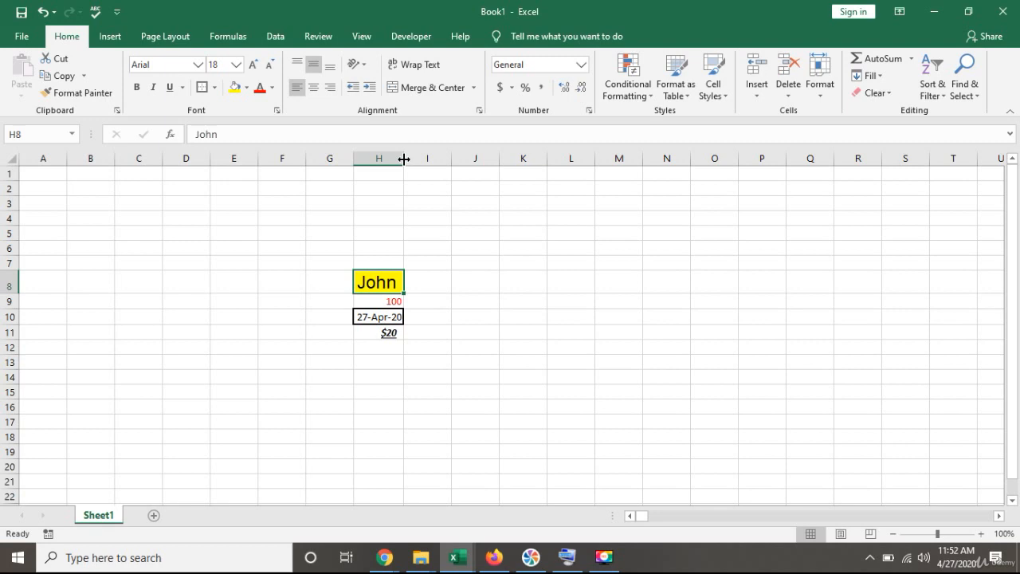
{"action": "left_click_drag", "start_coordinate": [404, 159], "coordinate": [451, 158]}
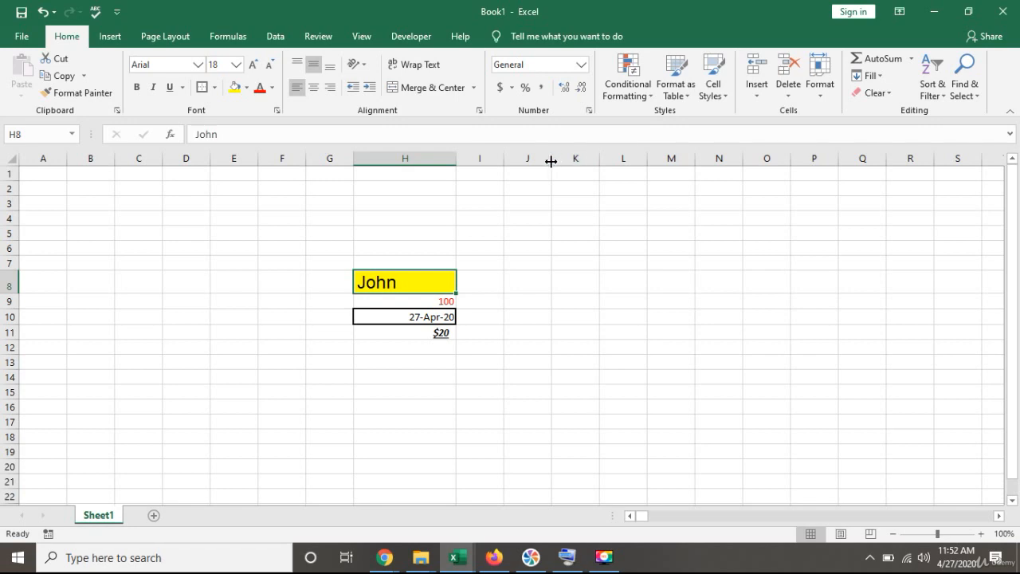
Step: Resize the grid by narrowing column J, making row 5 about twice as tall and widening column E slightly
{"action": "left_click_drag", "start_coordinate": [551, 162], "coordinate": [524, 161]}
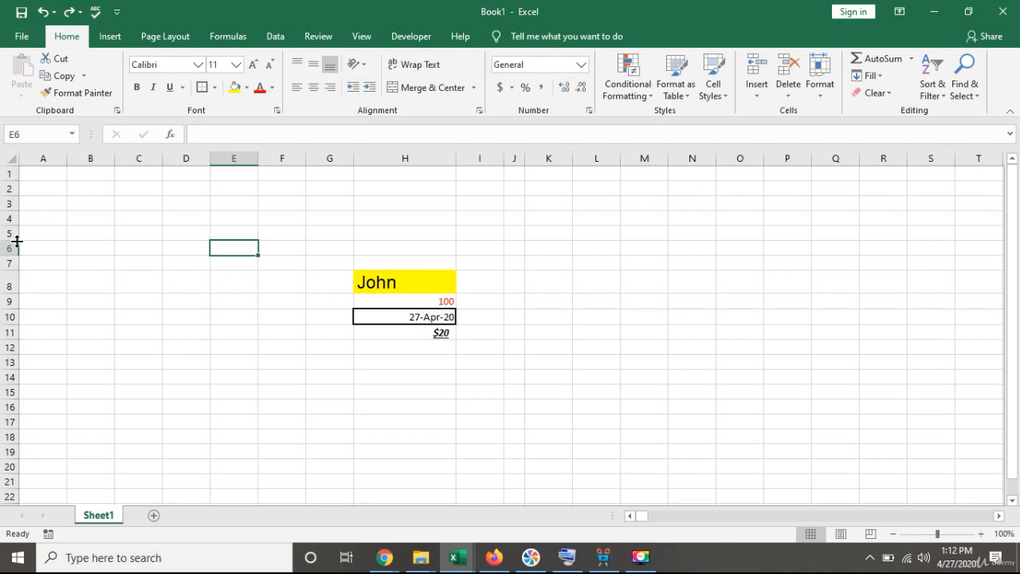
{"action": "left_click_drag", "start_coordinate": [17, 240], "coordinate": [17, 256]}
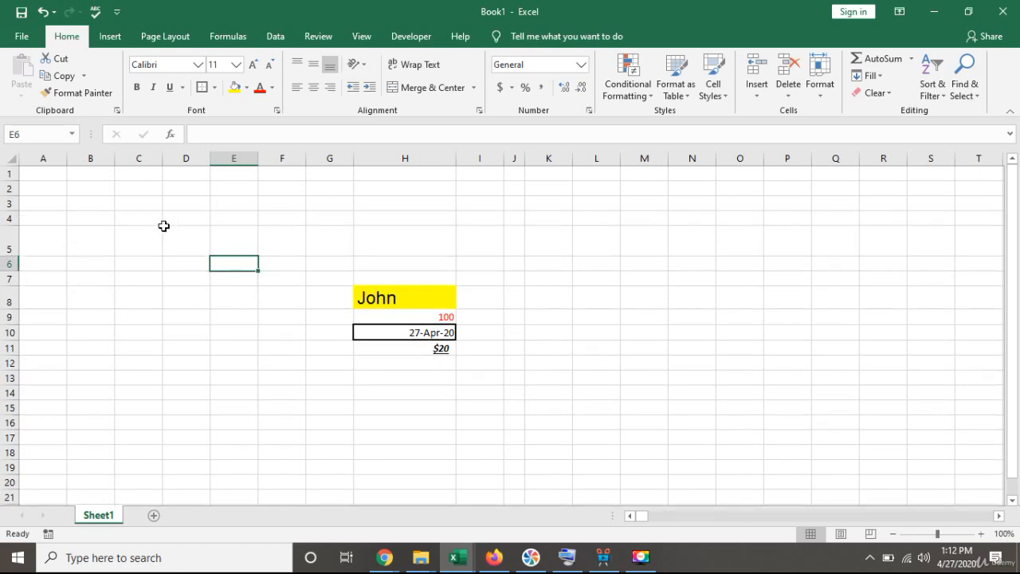
{"action": "left_click_drag", "start_coordinate": [258, 158], "coordinate": [277, 160]}
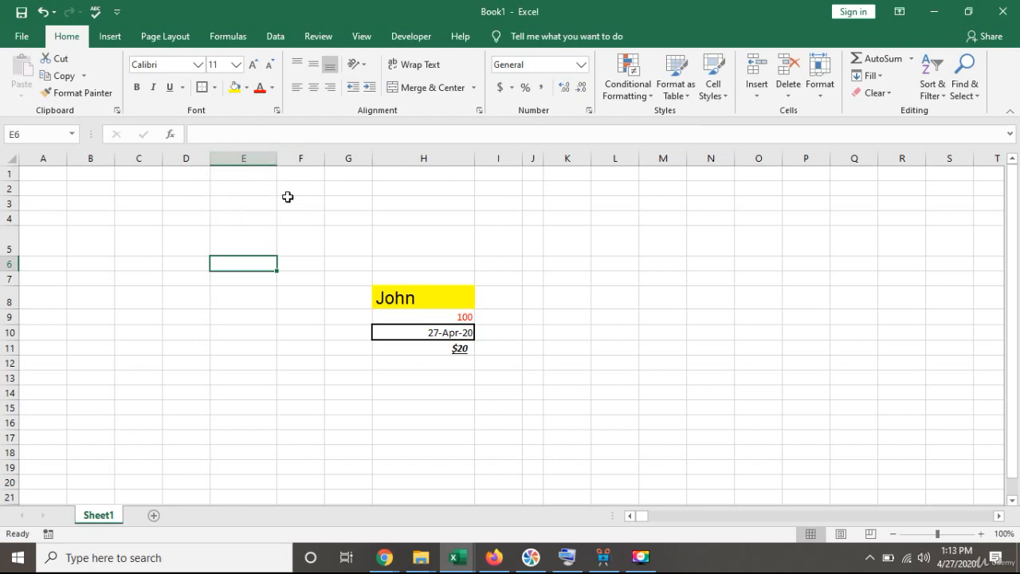
Step: Fill the whole of column E with yellow and the whole of row 5 with a light blue theme color
{"action": "left_click", "coordinate": [250, 157]}
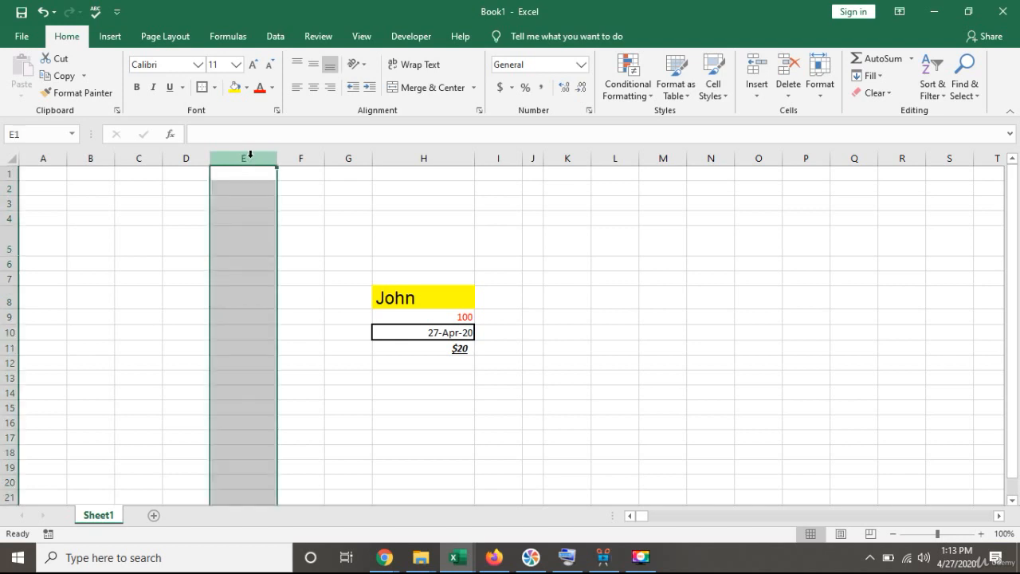
{"action": "left_click", "coordinate": [235, 89]}
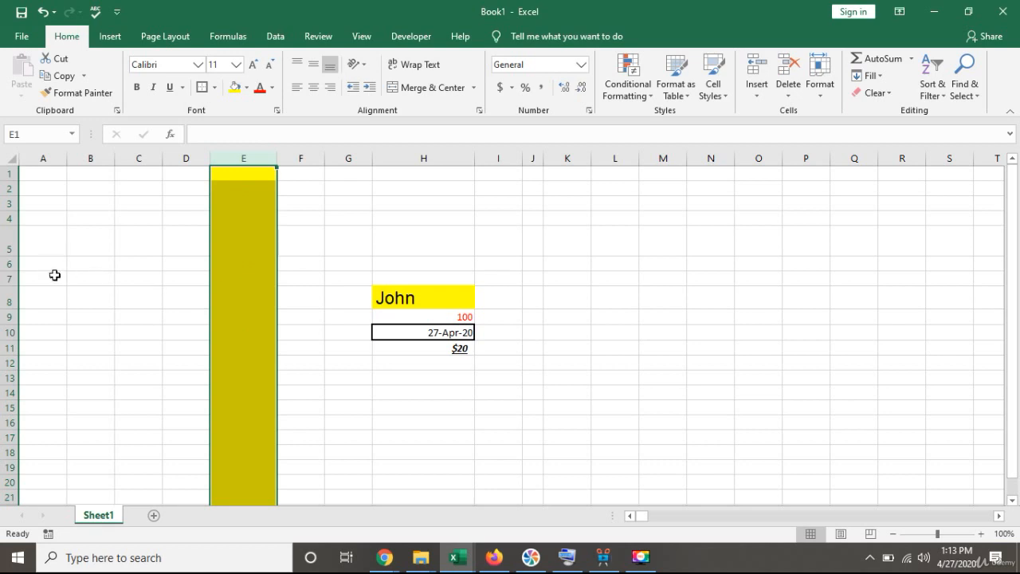
{"action": "left_click", "coordinate": [8, 240]}
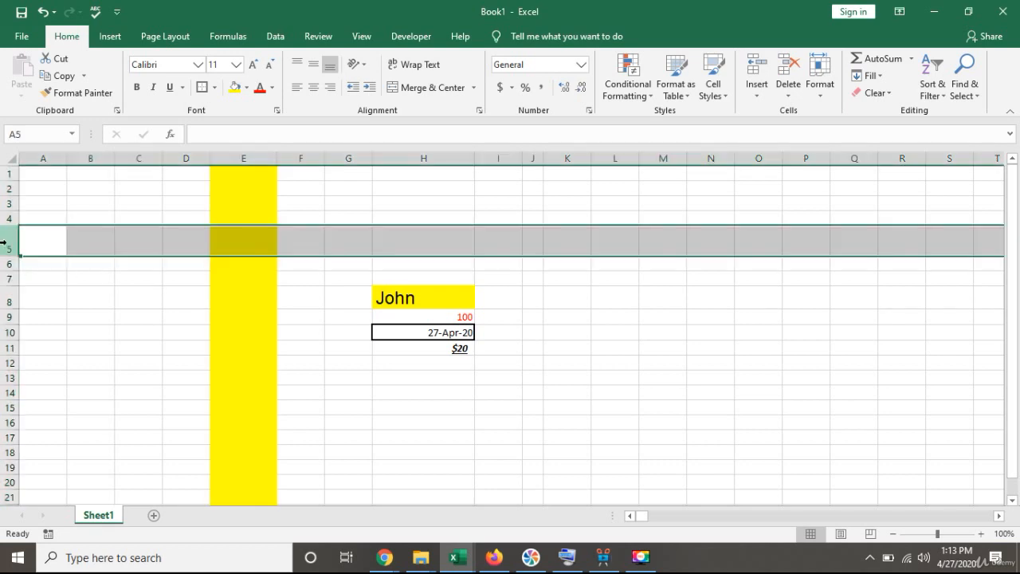
{"action": "left_click", "coordinate": [246, 88]}
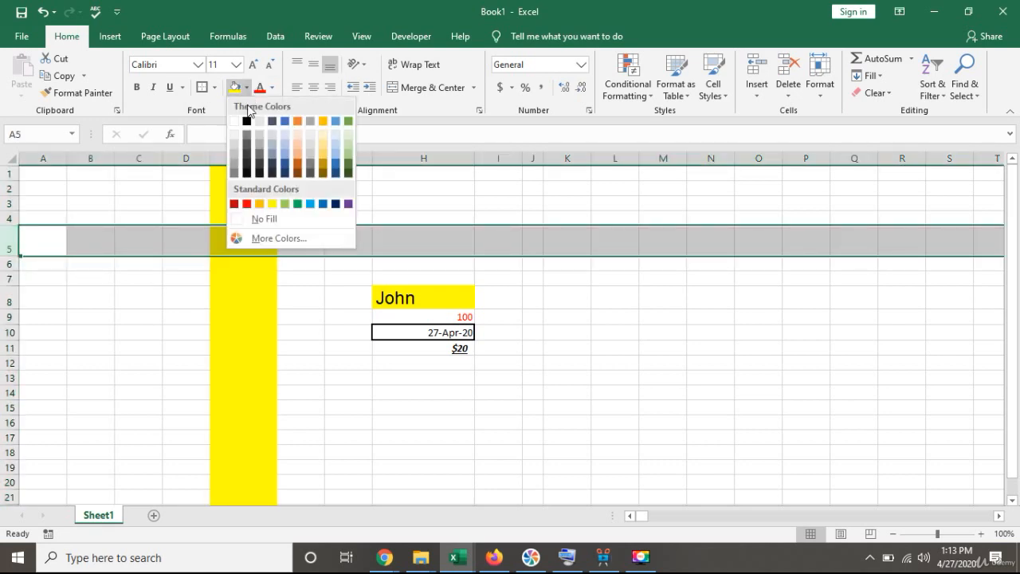
{"action": "left_click", "coordinate": [284, 148]}
{"action": "left_click", "coordinate": [199, 300]}
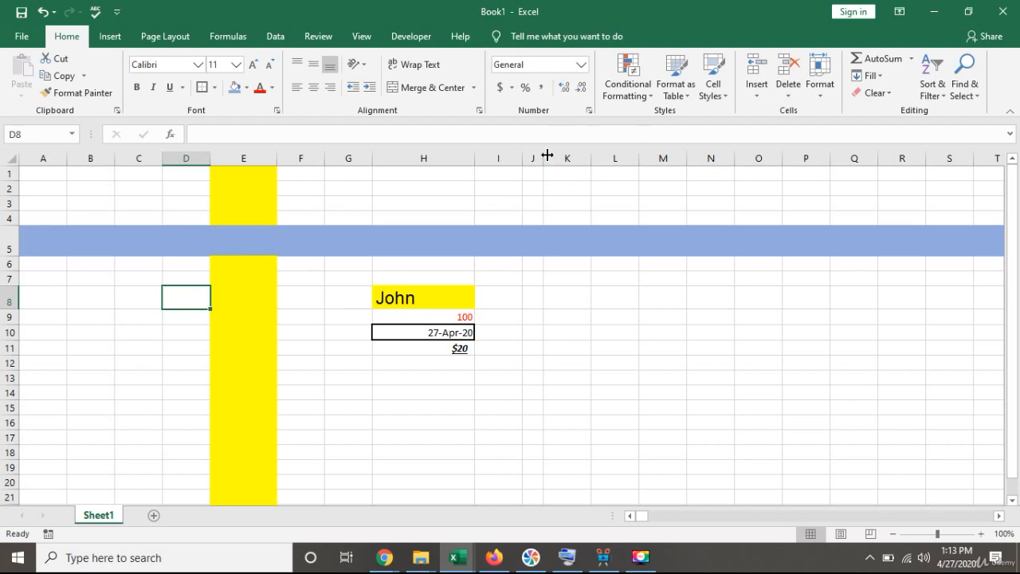
Step: Widen column J to about the width of its neighbouring columns and enter a sample surname in cell H3
{"action": "left_click_drag", "start_coordinate": [547, 154], "coordinate": [563, 157]}
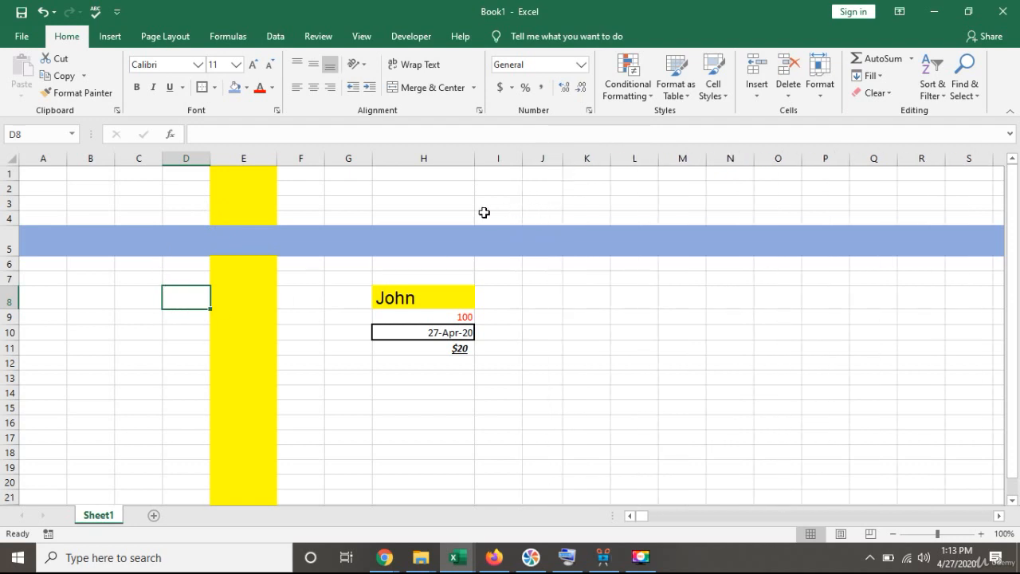
{"action": "left_click", "coordinate": [450, 205]}
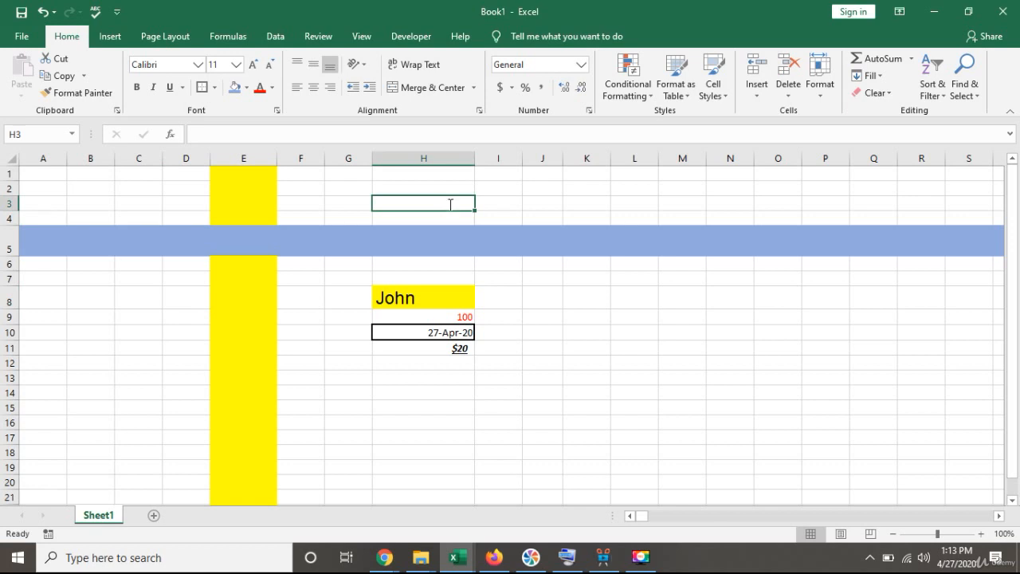
{"action": "type", "text": "Smith"}
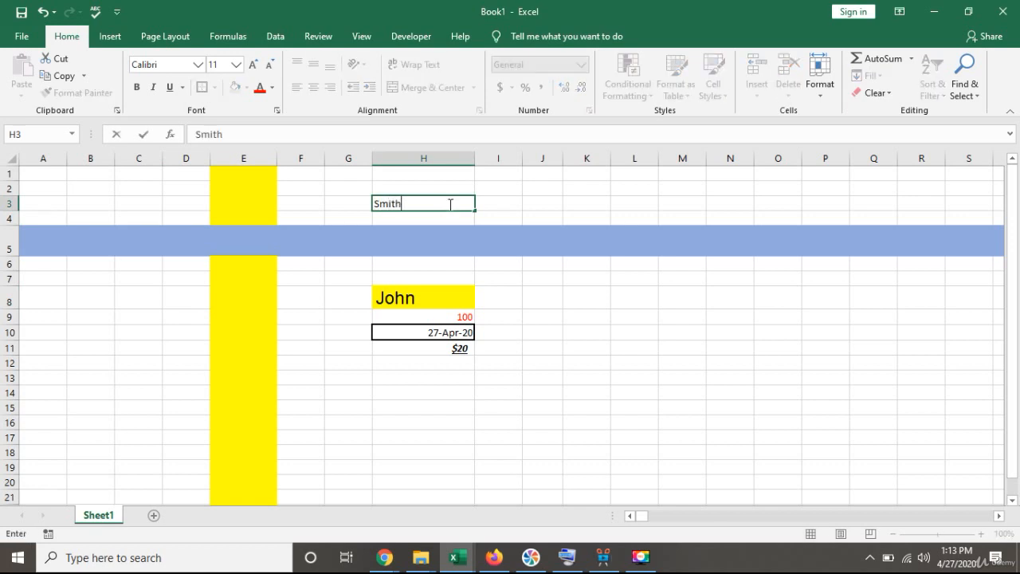
{"action": "key", "text": "Return"}
Step: Angle the surname in cell H3 counterclockwise and change its orientation to Rotate Text Up
{"action": "left_click", "coordinate": [449, 205]}
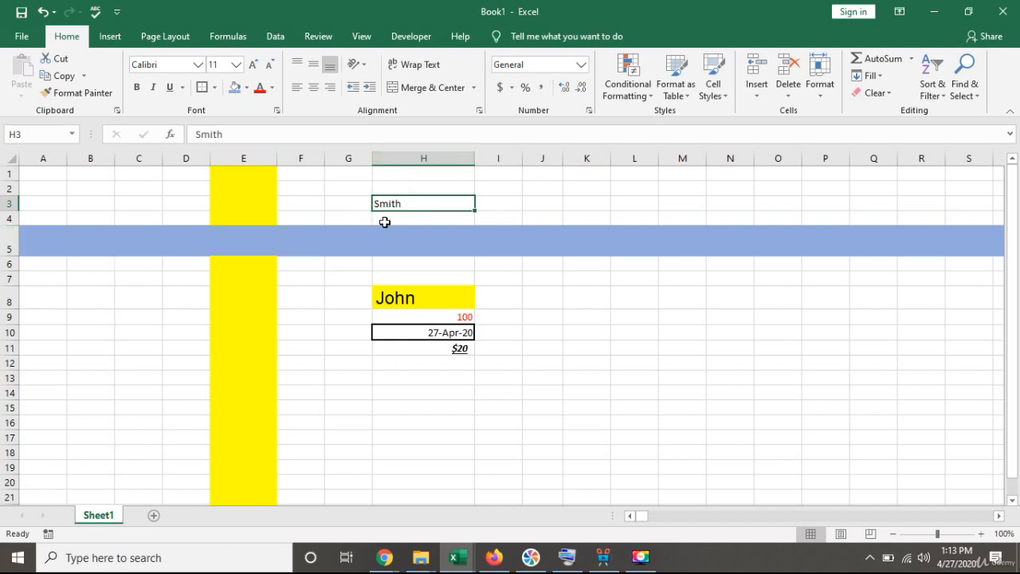
{"action": "left_click", "coordinate": [364, 65]}
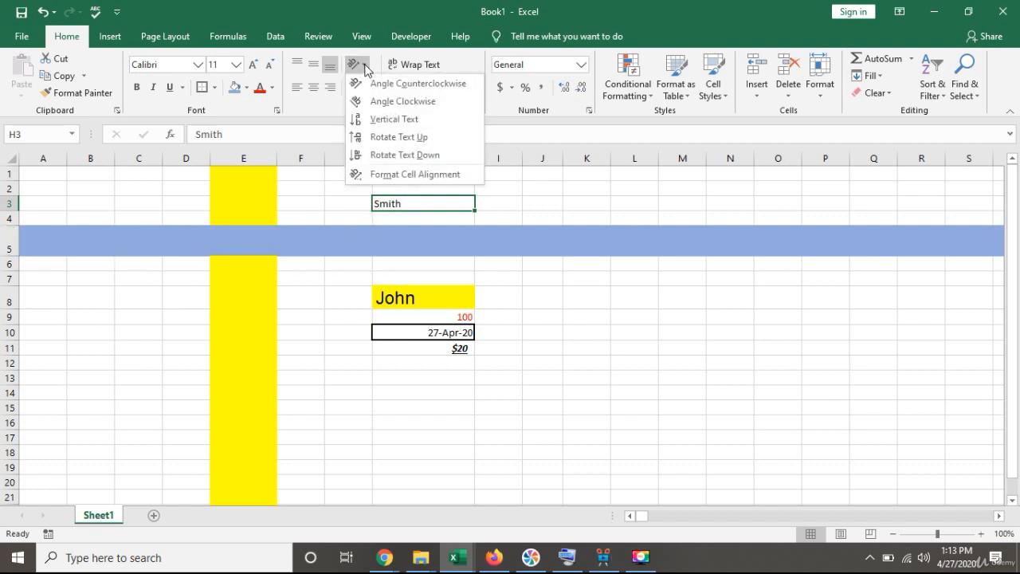
{"action": "left_click", "coordinate": [376, 83]}
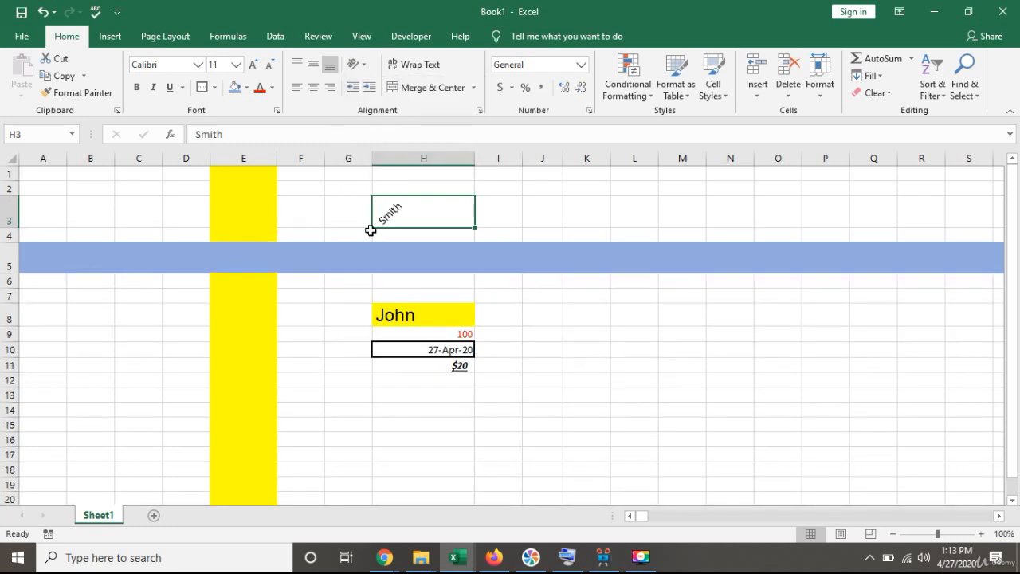
{"action": "left_click", "coordinate": [365, 67]}
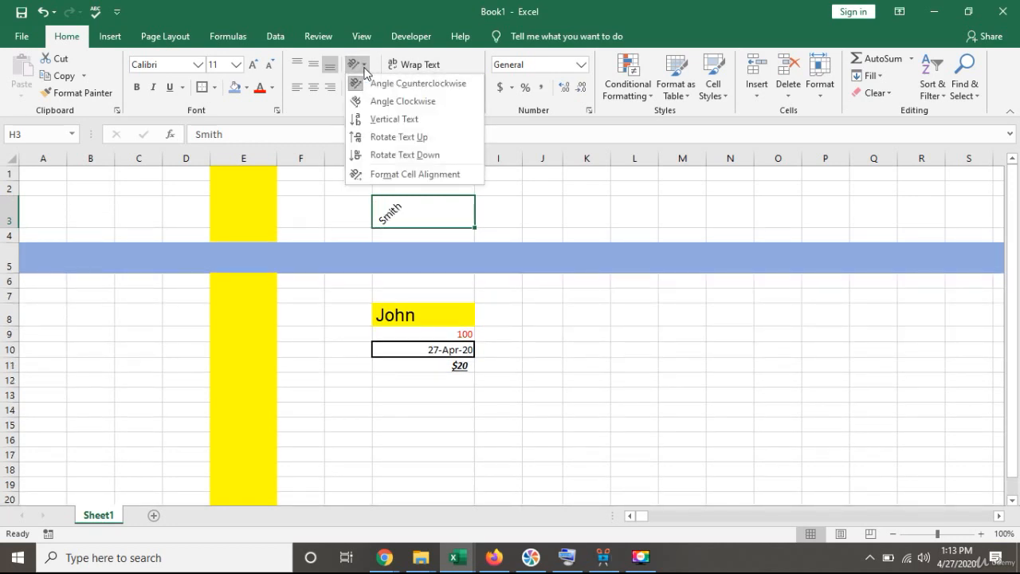
{"action": "left_click", "coordinate": [376, 137]}
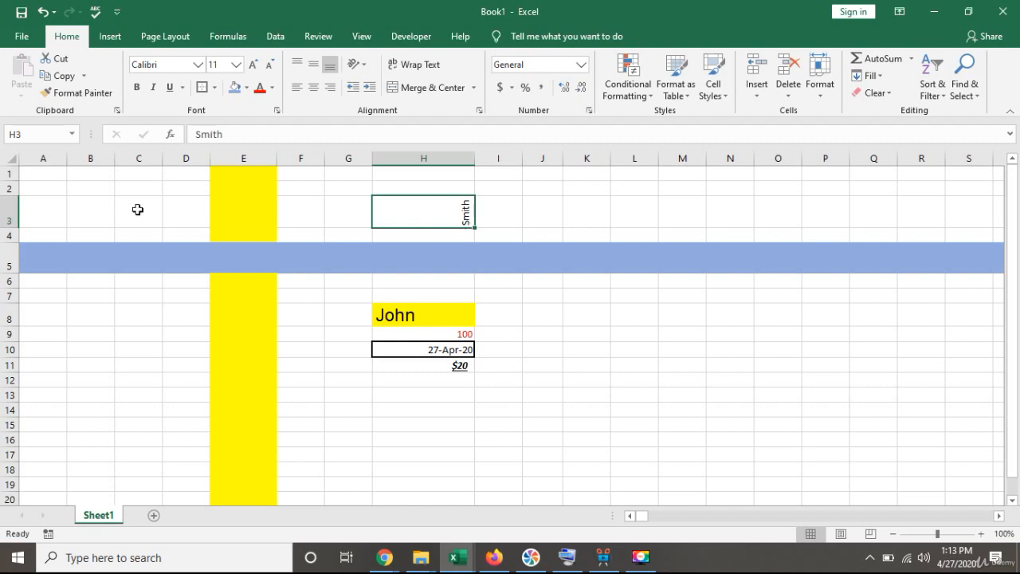
Step: Make row 3 more than twice as tall and merge and center cells H3 to J3
{"action": "left_click_drag", "start_coordinate": [10, 228], "coordinate": [10, 275]}
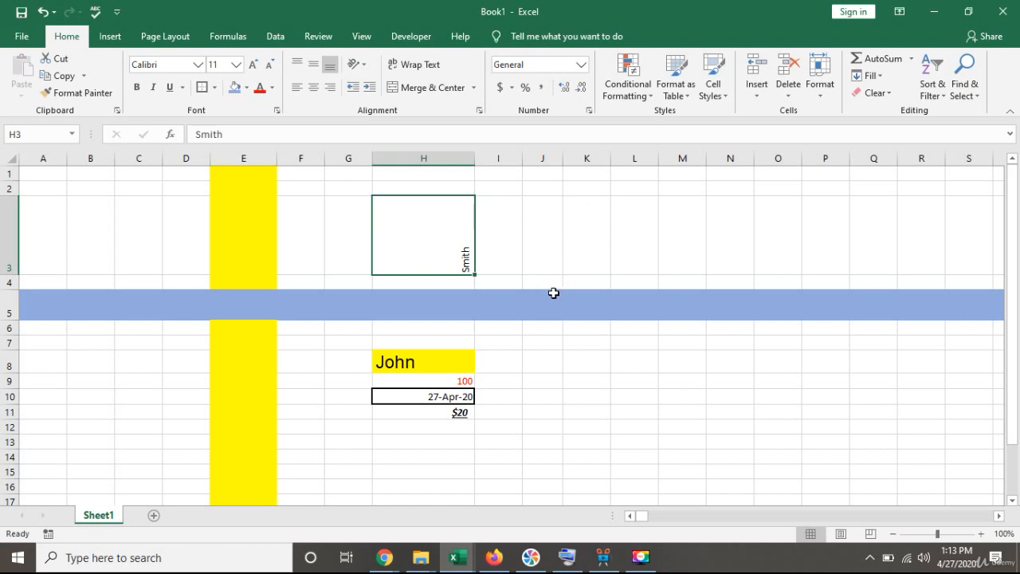
{"action": "key", "text": "shift+Right"}
{"action": "key", "text": "shift+Right"}
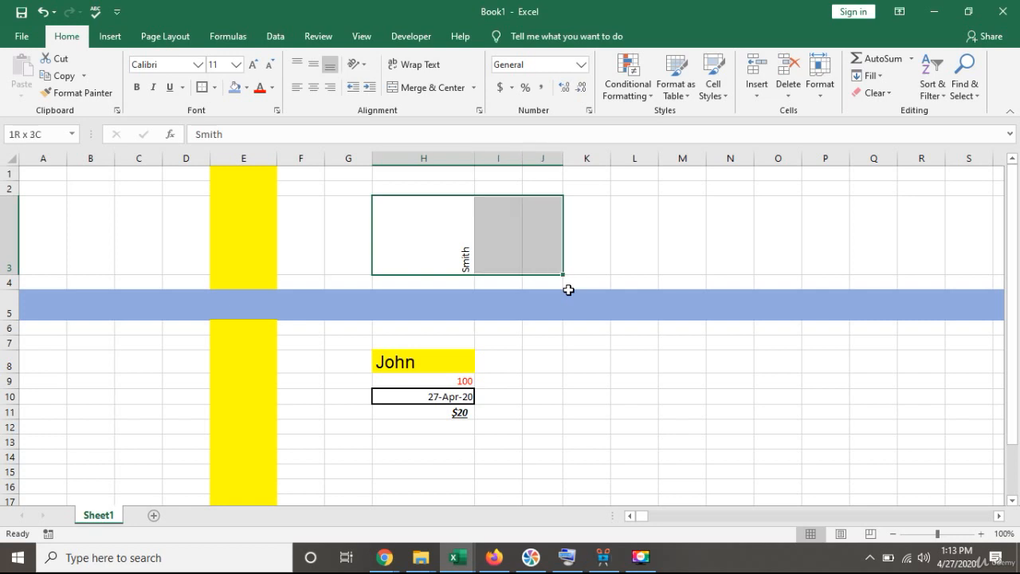
{"action": "left_click", "coordinate": [452, 87]}
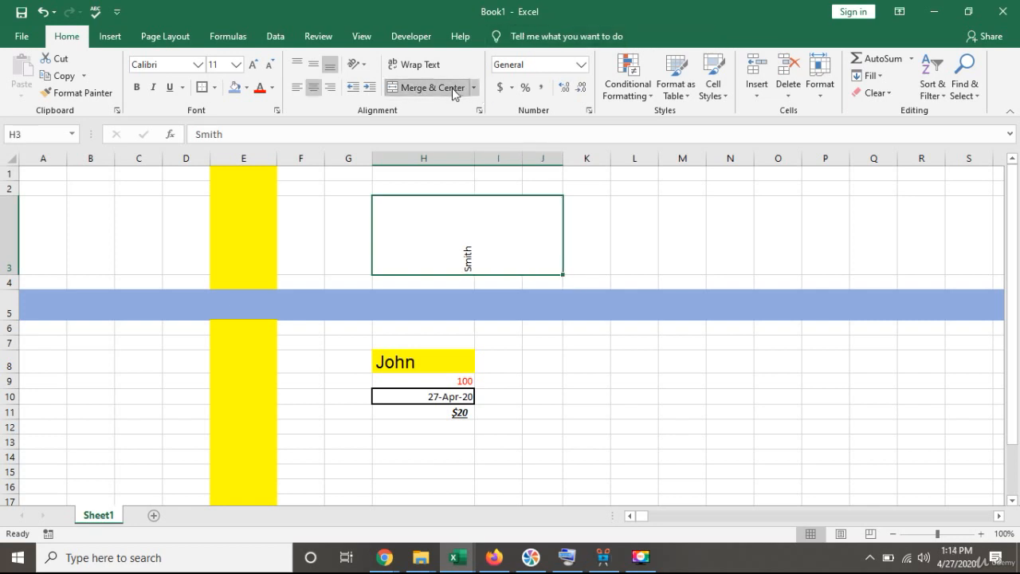
{"action": "left_click", "coordinate": [511, 329]}
{"action": "left_click", "coordinate": [486, 267]}
{"action": "left_click", "coordinate": [427, 460]}
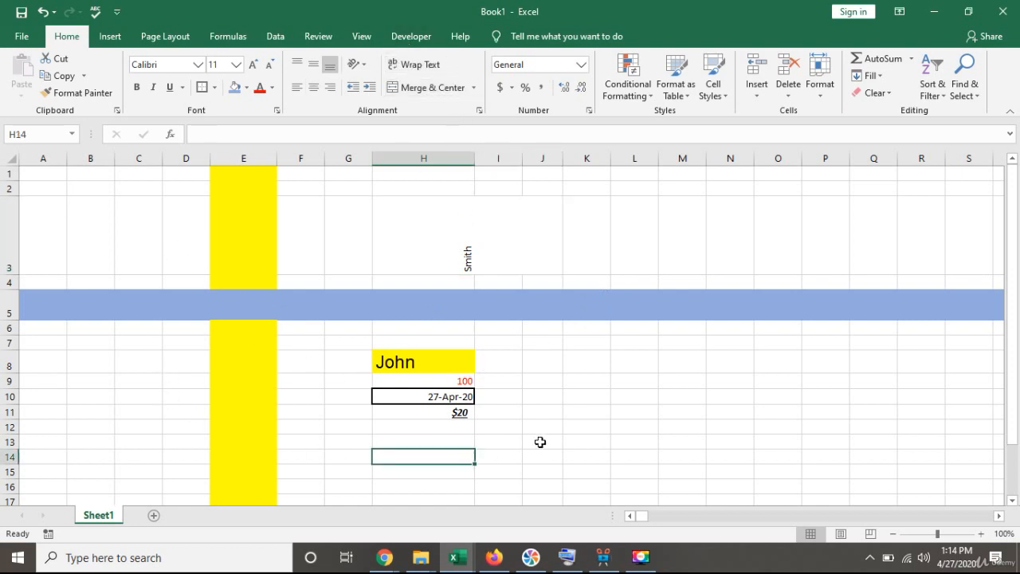
Step: Enter the sentence "United States of America has 50 states." in cell H14
{"action": "scroll", "coordinate": [540, 442], "scroll_direction": "down", "scroll_amount": 2}
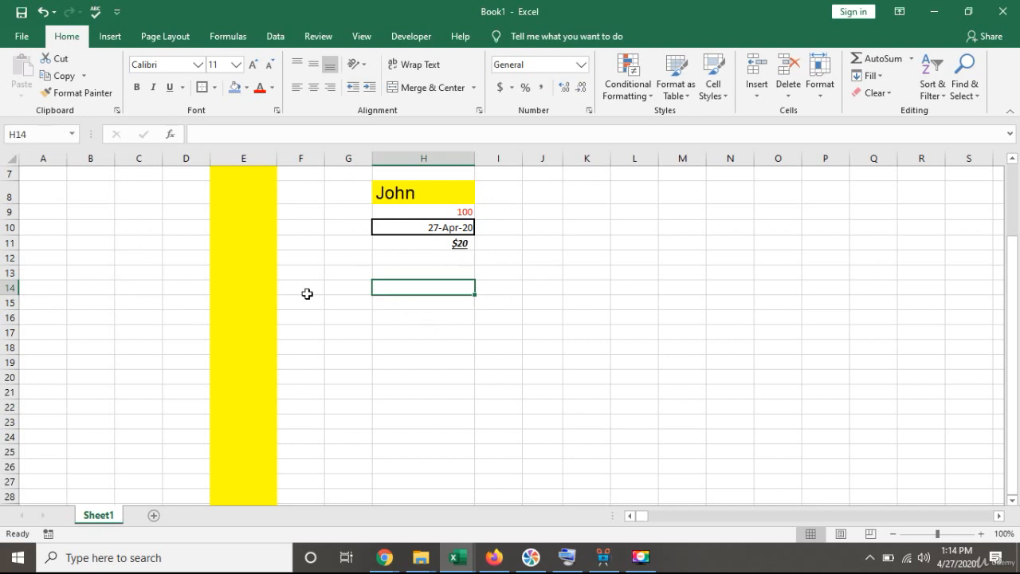
{"action": "left_click", "coordinate": [406, 348]}
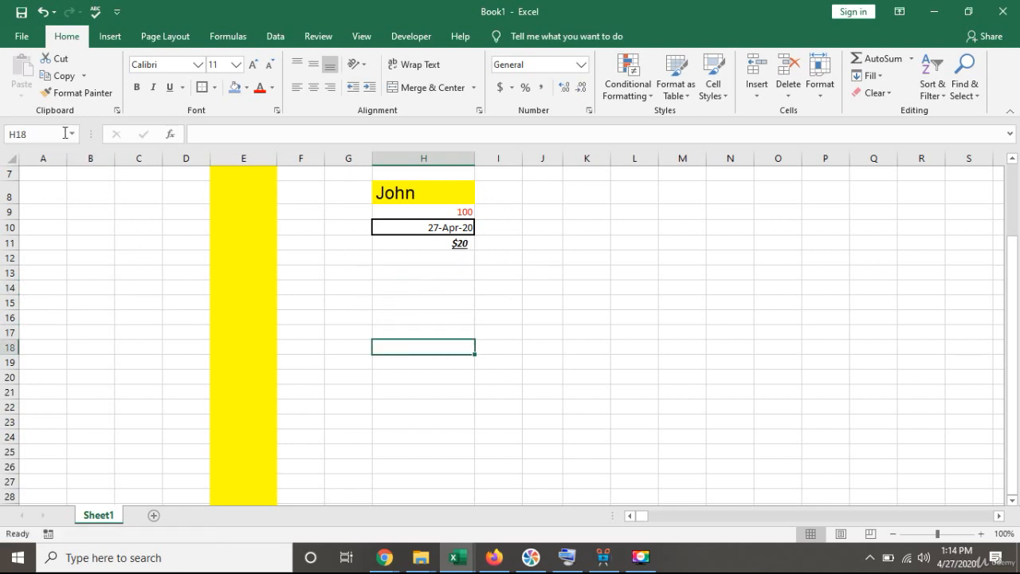
{"action": "left_click", "coordinate": [439, 311]}
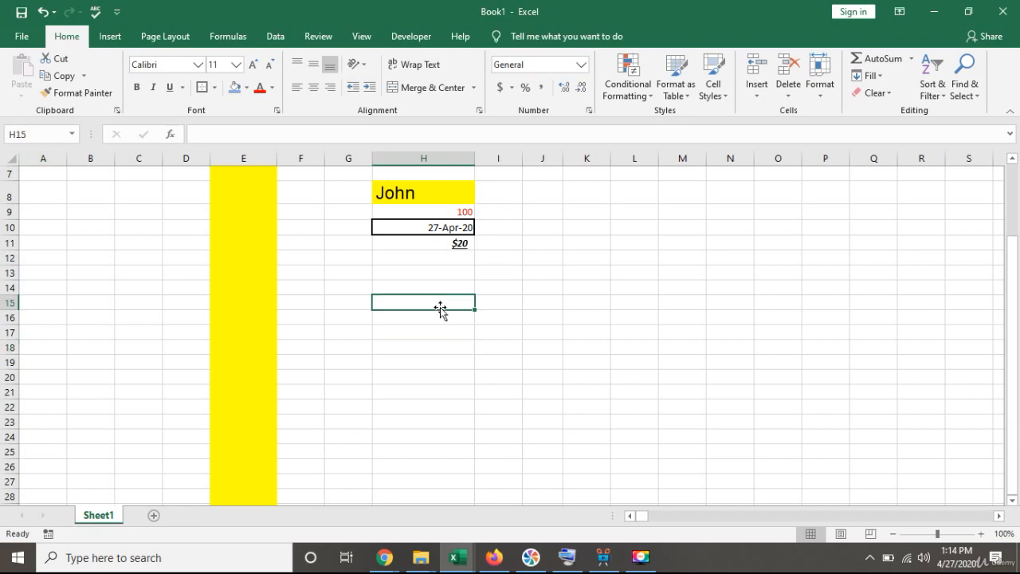
{"action": "left_click", "coordinate": [436, 284]}
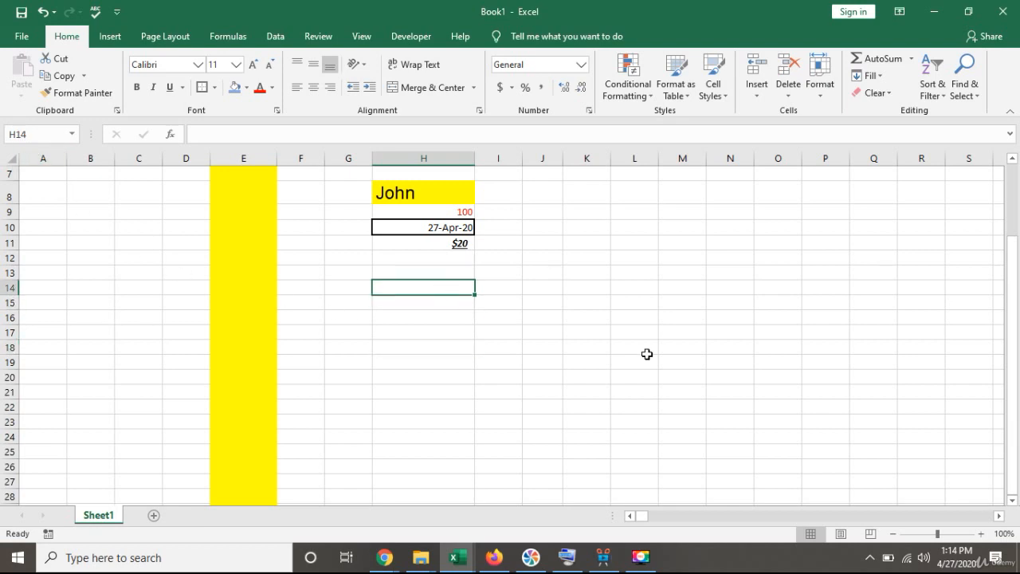
{"action": "type", "text": "United States"}
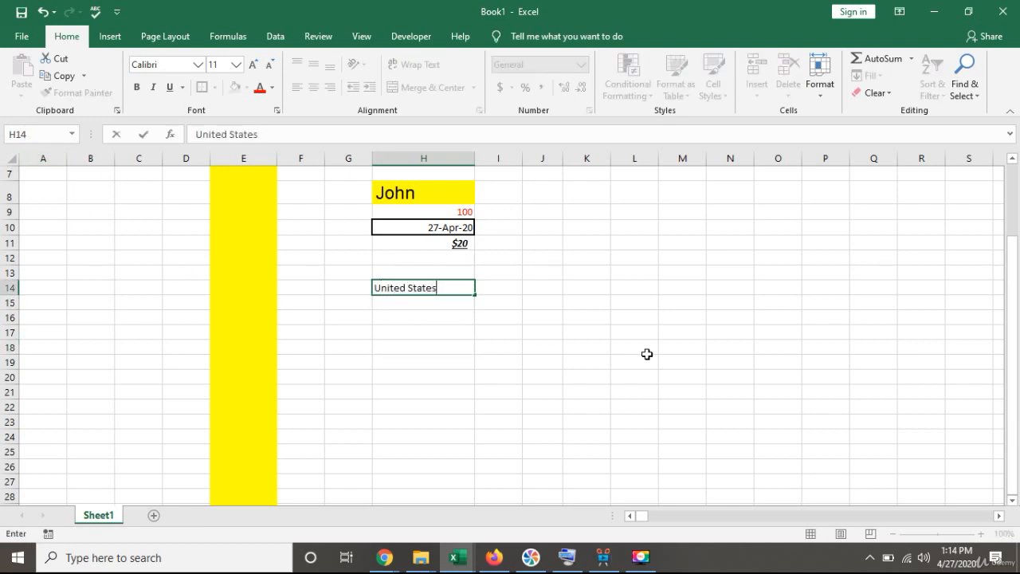
{"action": "type", "text": " of America"}
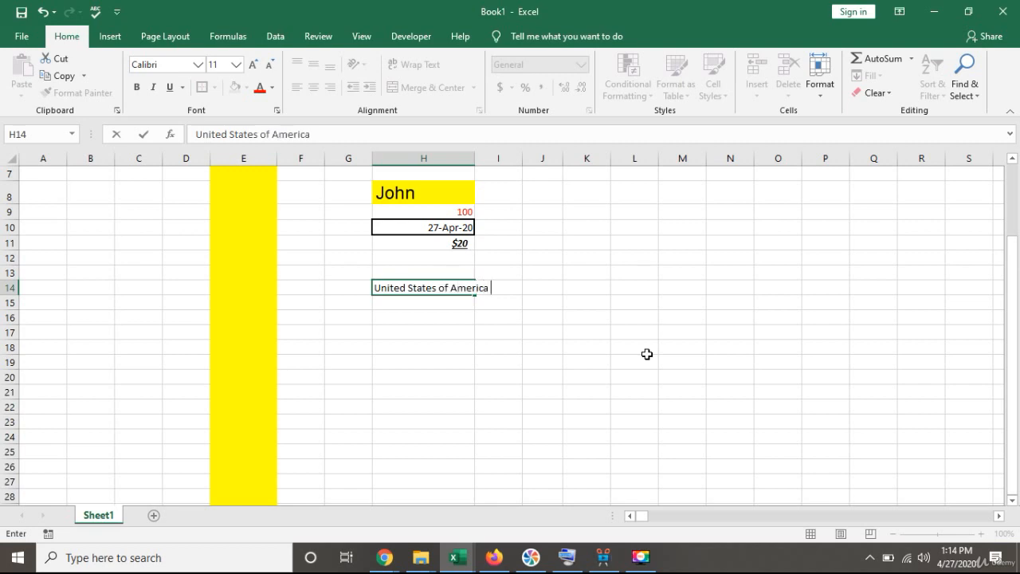
{"action": "type", "text": " is thehas 50 states."}
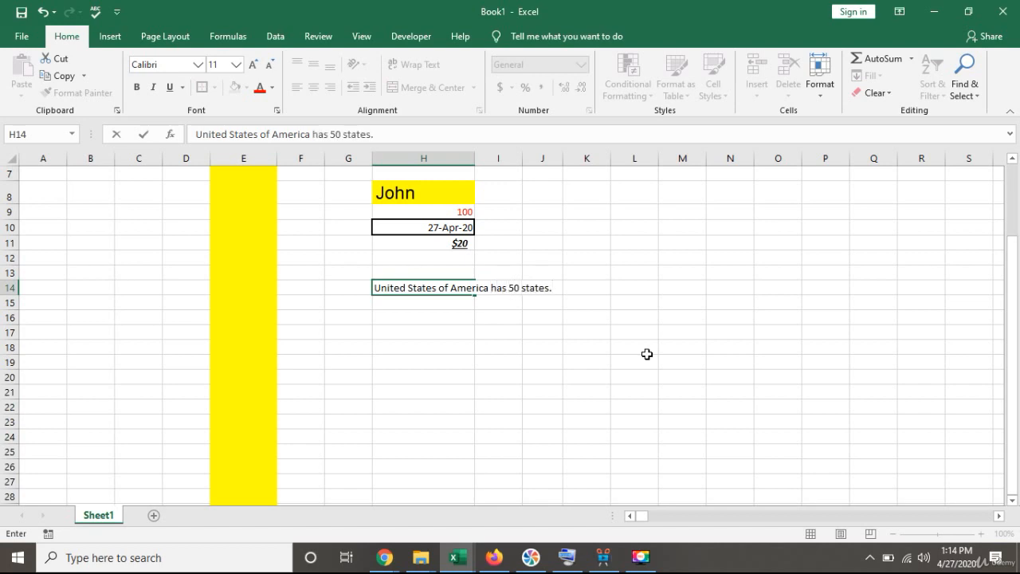
{"action": "key", "text": "Up"}
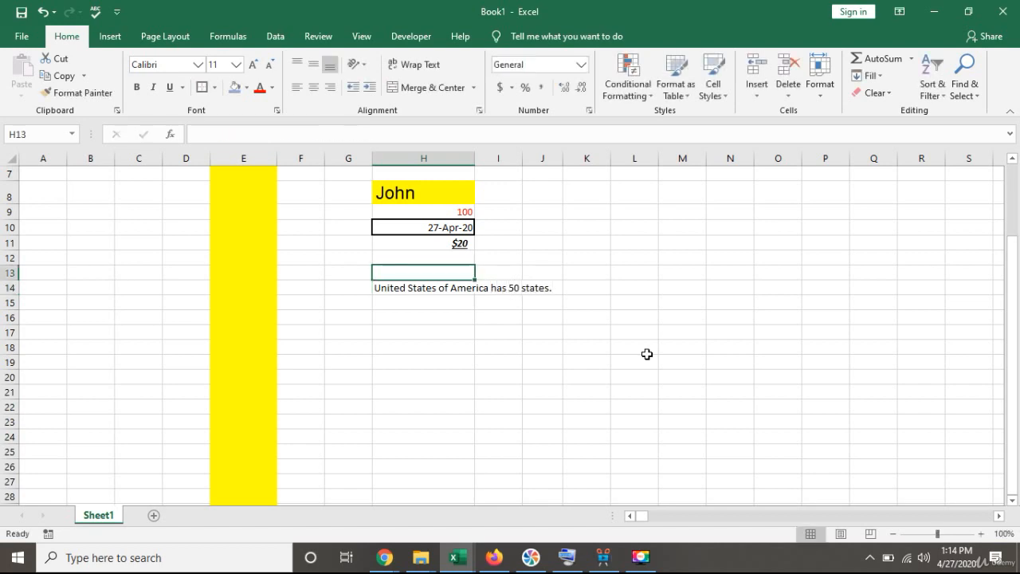
Step: Wrap the long sentence in cell H14 so that it fits within the column width
{"action": "key", "text": "Down"}
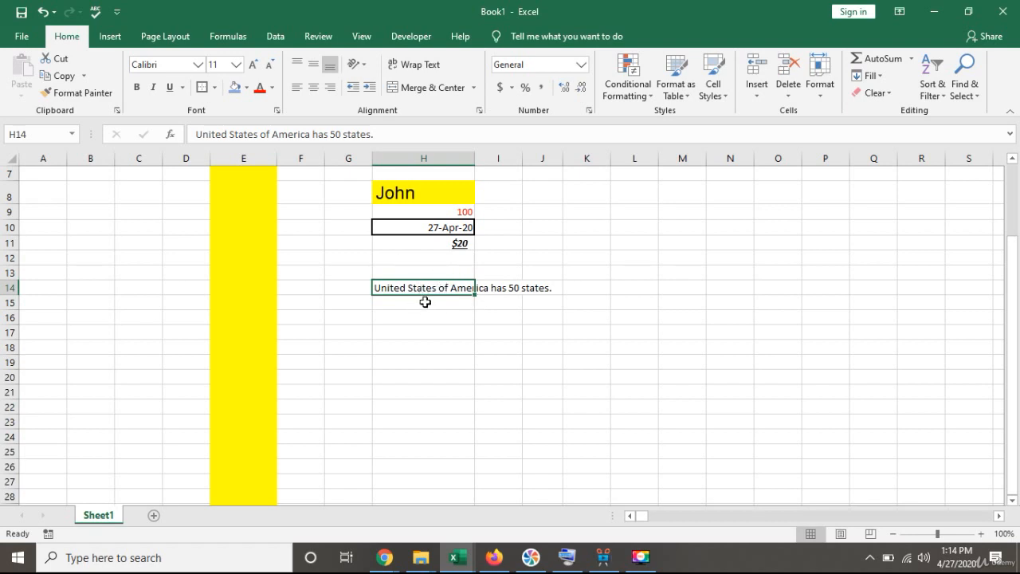
{"action": "left_click", "coordinate": [420, 64]}
{"action": "left_click", "coordinate": [430, 373]}
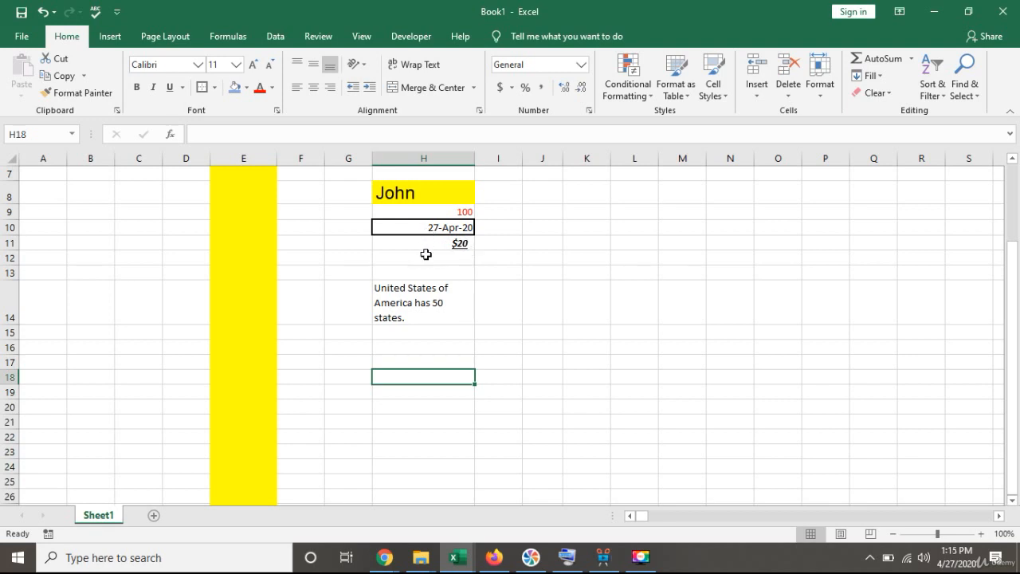
Step: Select the whole of column E, followed by the whole of row 14, and clear the selection
{"action": "left_click", "coordinate": [252, 158]}
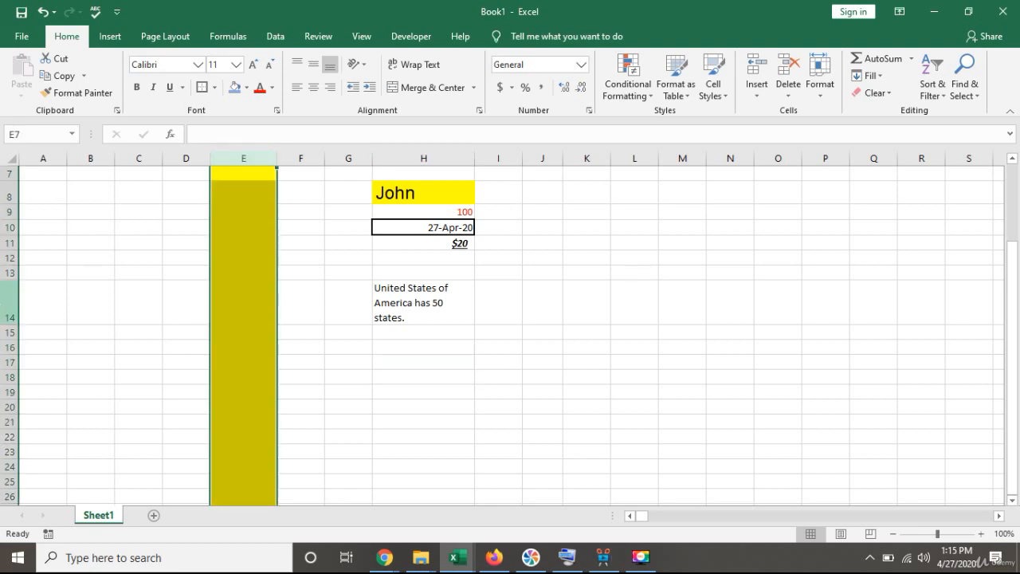
{"action": "left_click", "coordinate": [5, 306]}
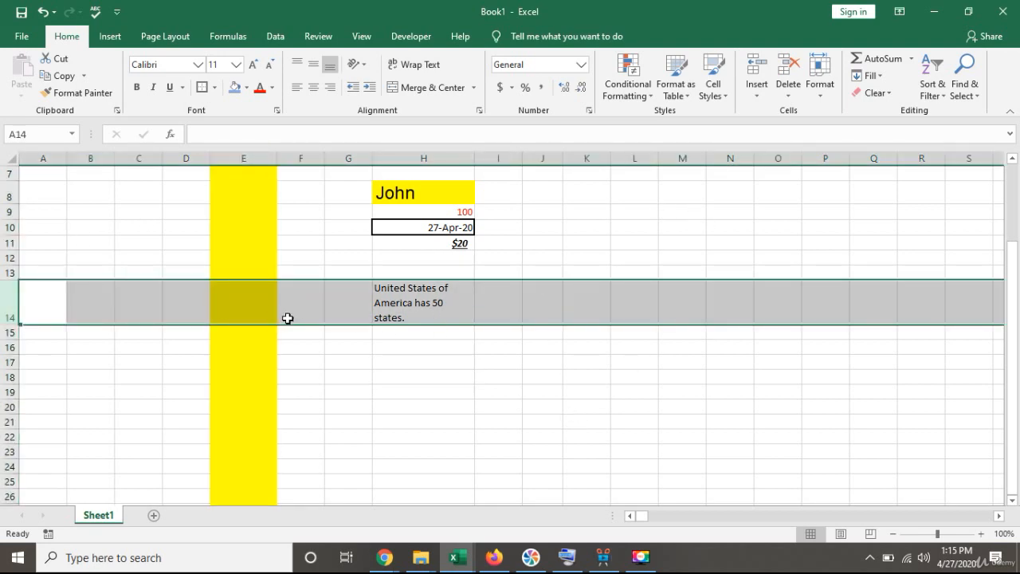
{"action": "left_click", "coordinate": [269, 347]}
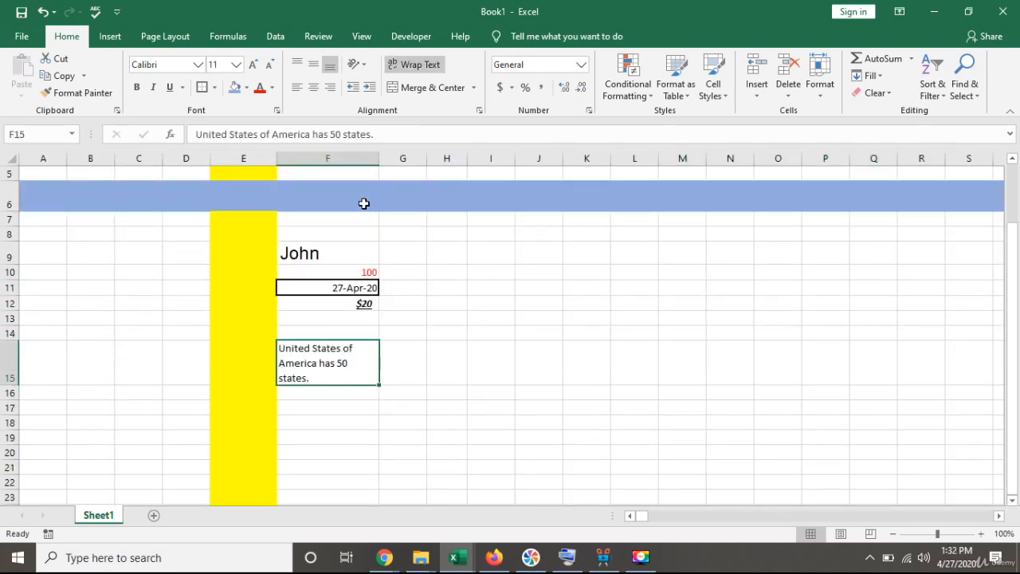
Step: Fill the whole of column D with dark gray
{"action": "scroll", "coordinate": [295, 247], "scroll_direction": "up", "scroll_amount": 2}
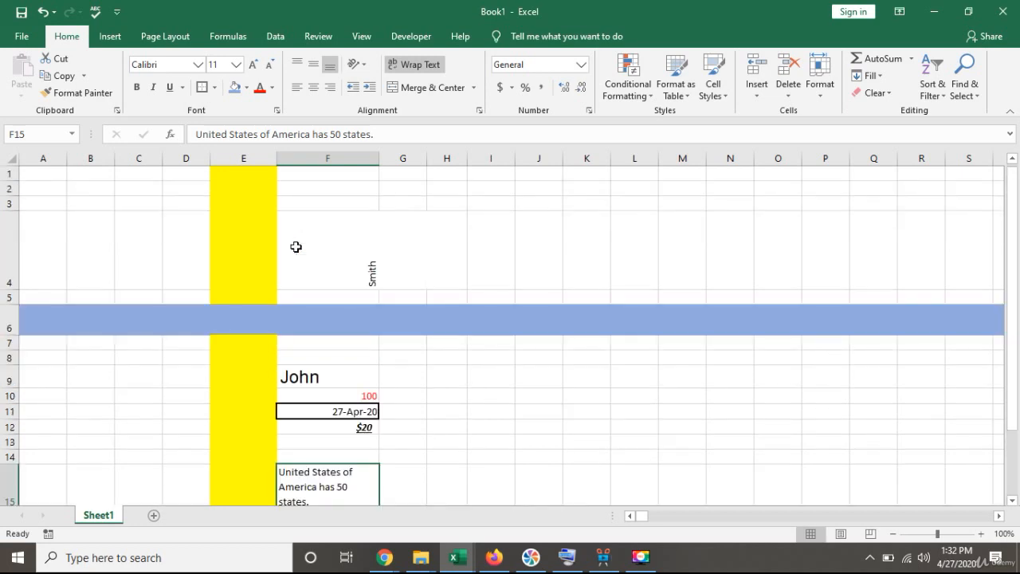
{"action": "left_click", "coordinate": [246, 154]}
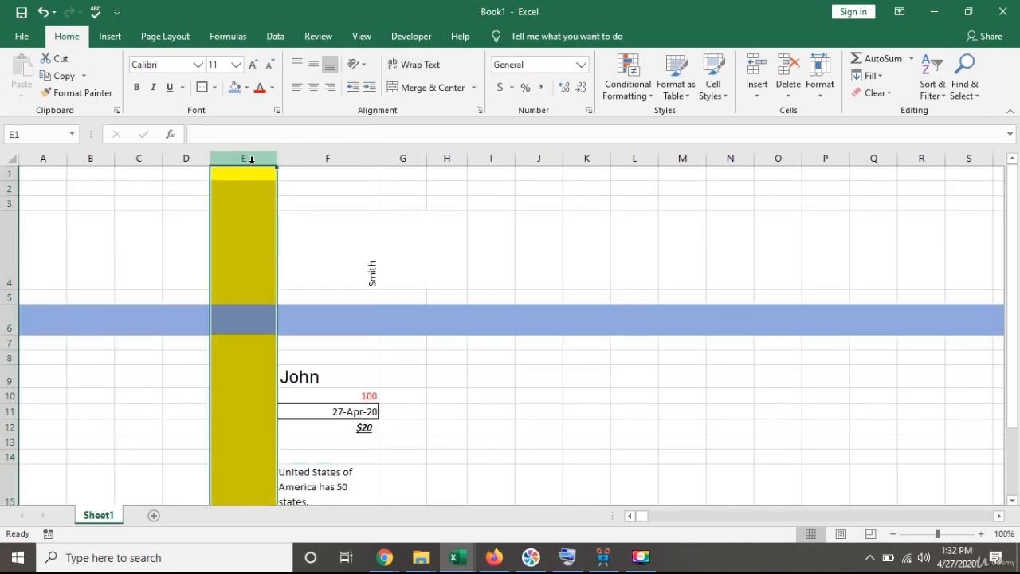
{"action": "left_click", "coordinate": [185, 156]}
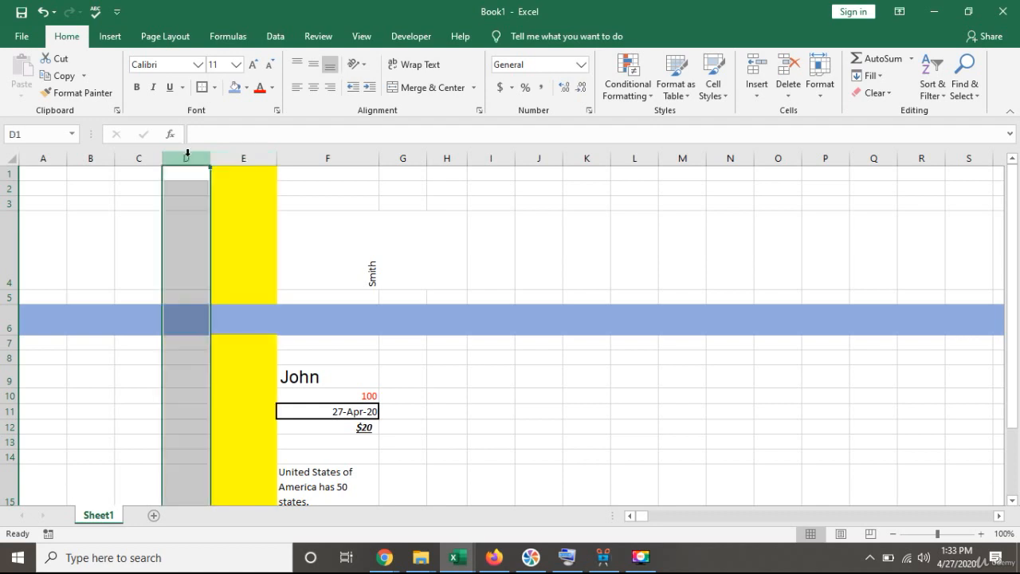
{"action": "left_click", "coordinate": [213, 88]}
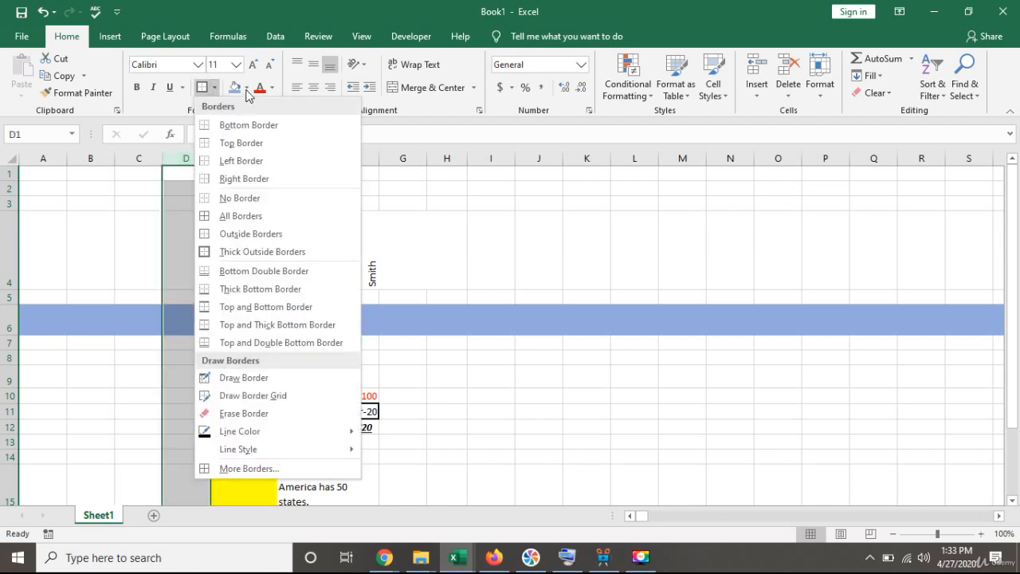
{"action": "left_click", "coordinate": [247, 88]}
{"action": "left_click", "coordinate": [251, 139]}
{"action": "left_click", "coordinate": [229, 227]}
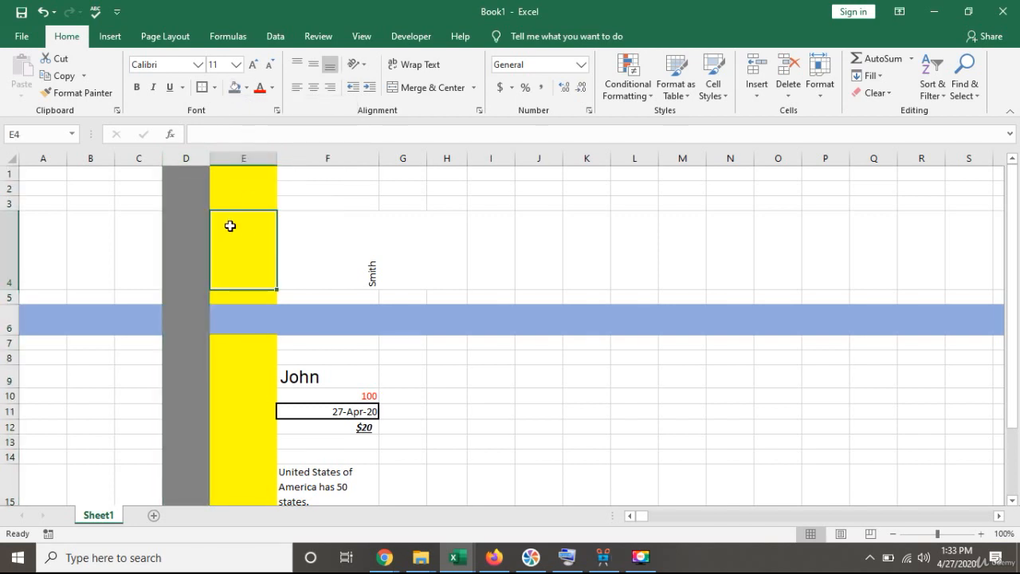
Step: Insert a new column directly before the yellow column E
{"action": "left_click", "coordinate": [231, 153]}
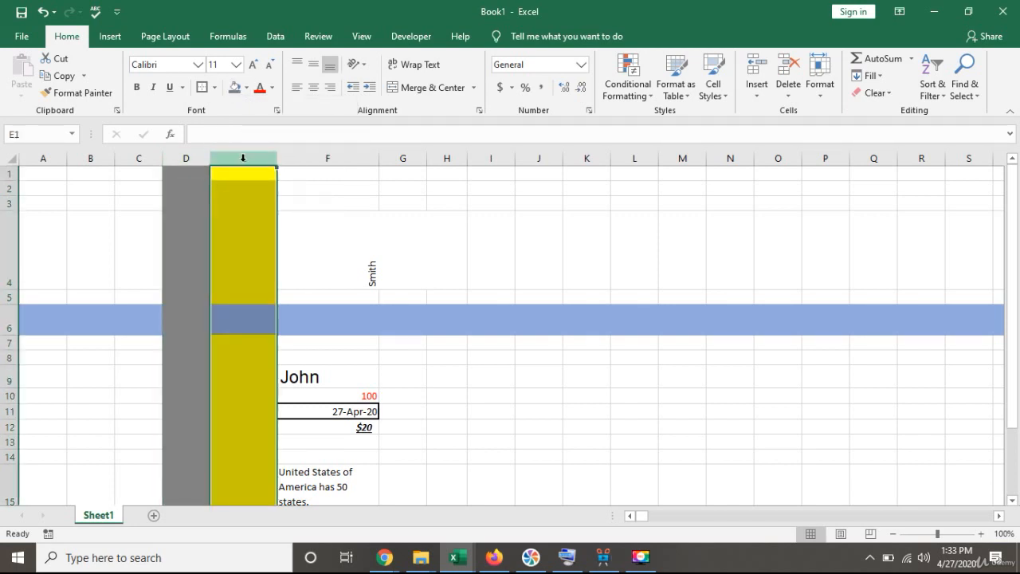
{"action": "right_click", "coordinate": [239, 153]}
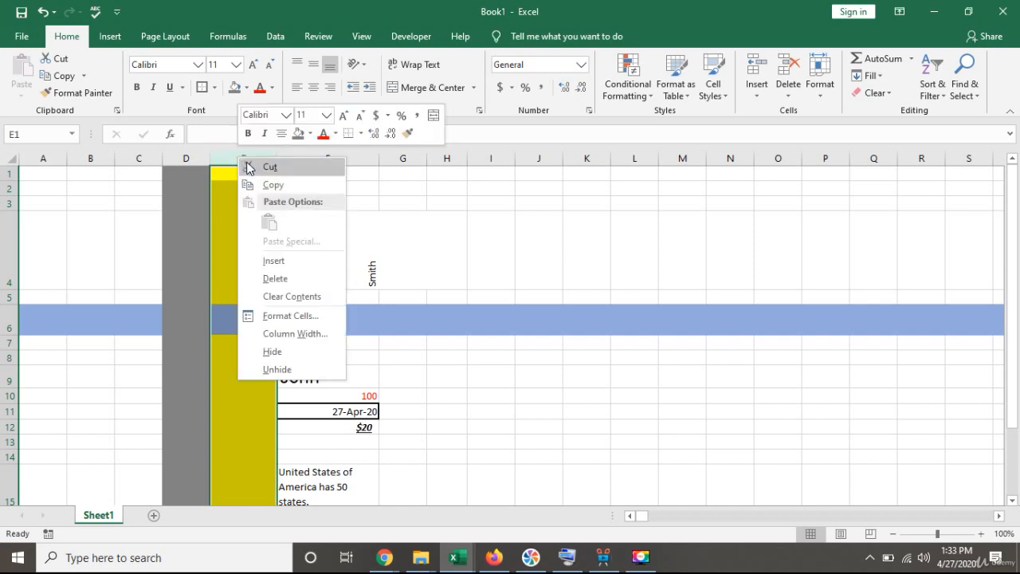
{"action": "left_click", "coordinate": [279, 264]}
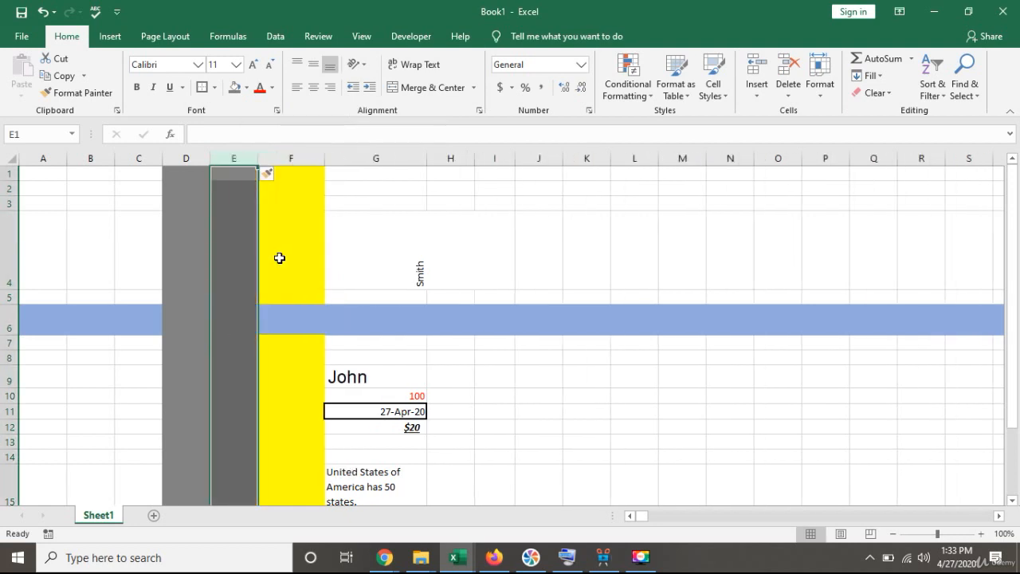
{"action": "left_click", "coordinate": [238, 249]}
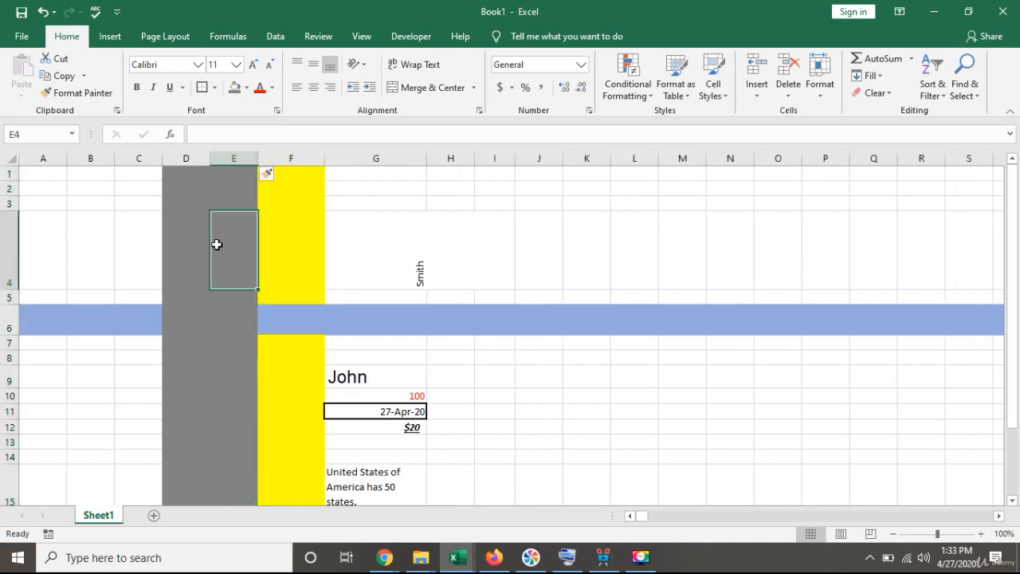
Step: Fill the whole of row 7, just below the blue row, with the same dark gray
{"action": "left_click", "coordinate": [7, 342]}
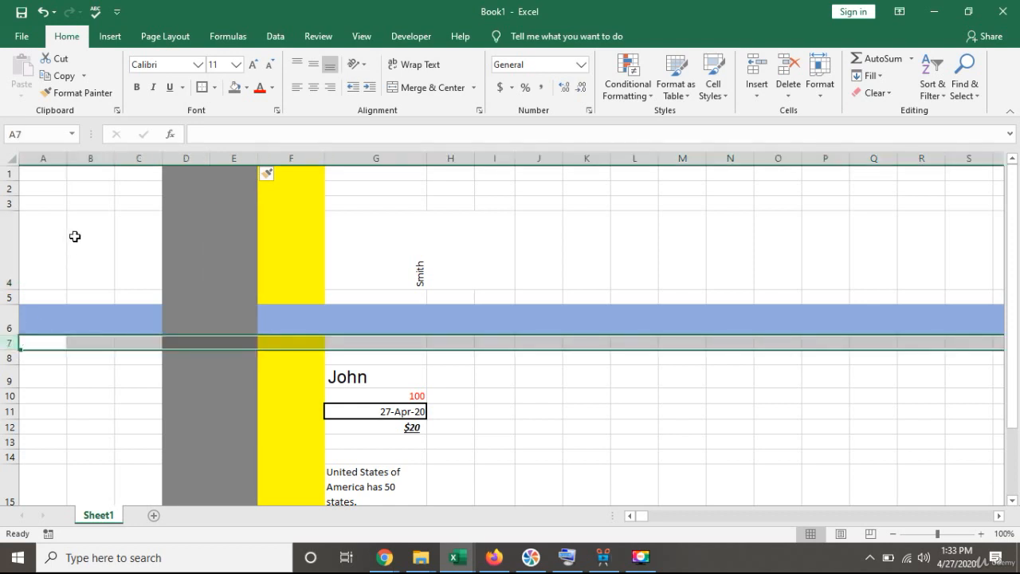
{"action": "left_click", "coordinate": [239, 89]}
{"action": "left_click", "coordinate": [203, 375]}
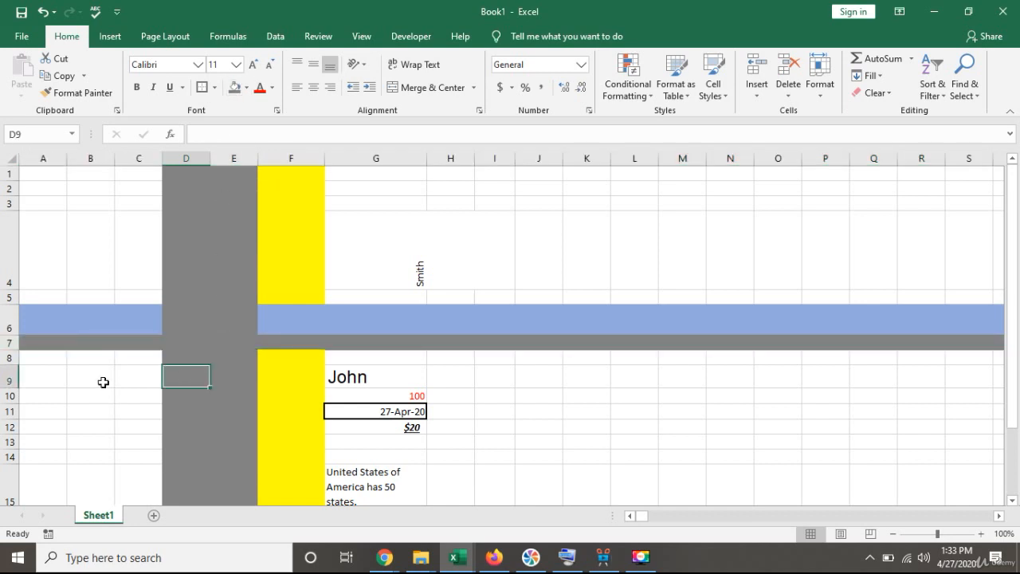
Step: Insert a new row above the gray row 7
{"action": "left_click", "coordinate": [9, 342]}
{"action": "right_click", "coordinate": [9, 343]}
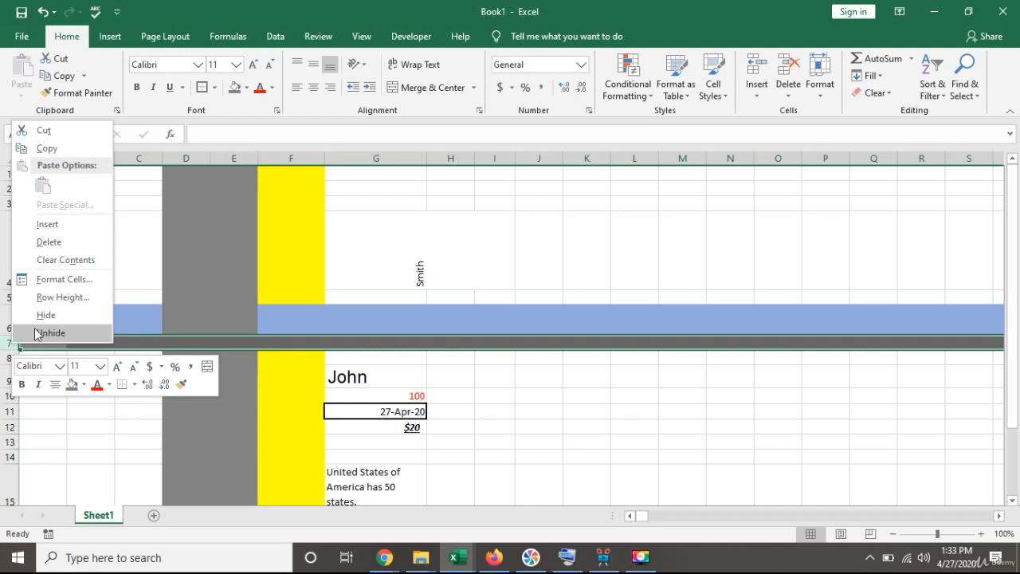
{"action": "left_click", "coordinate": [49, 224]}
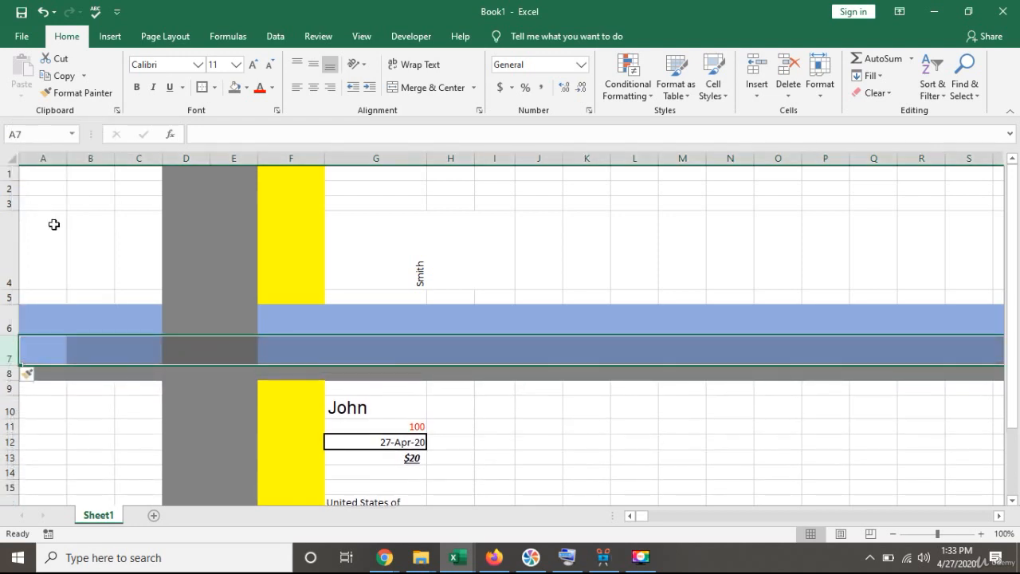
{"action": "left_click", "coordinate": [248, 430]}
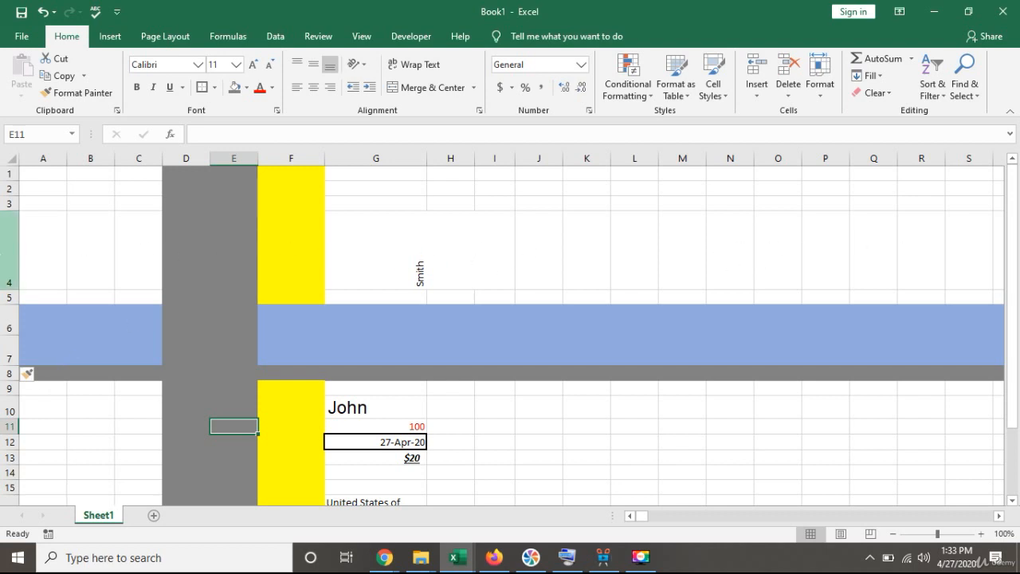
Step: Delete the tall row 4 that contains the rotated text
{"action": "left_click", "coordinate": [8, 252]}
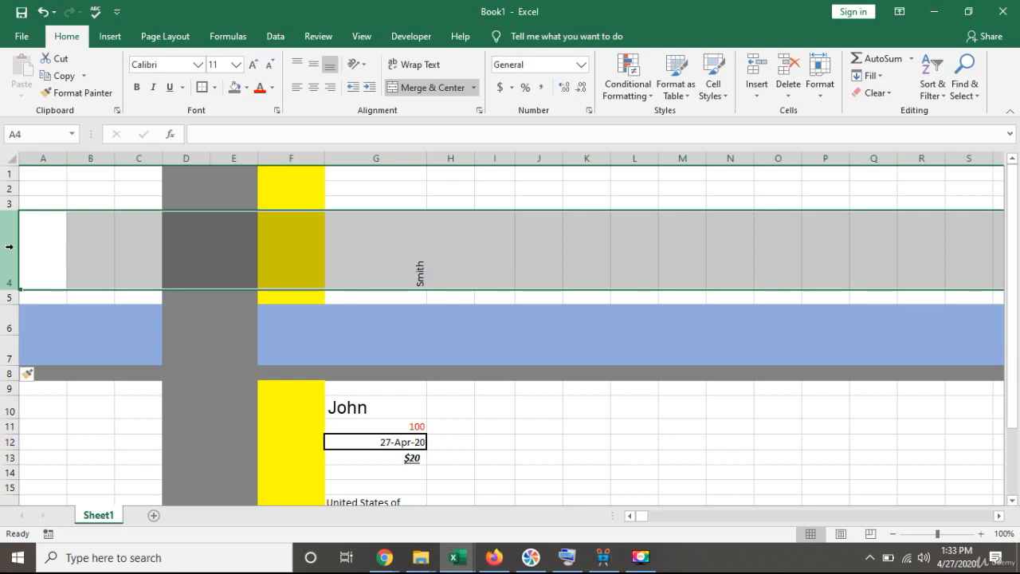
{"action": "right_click", "coordinate": [8, 247]}
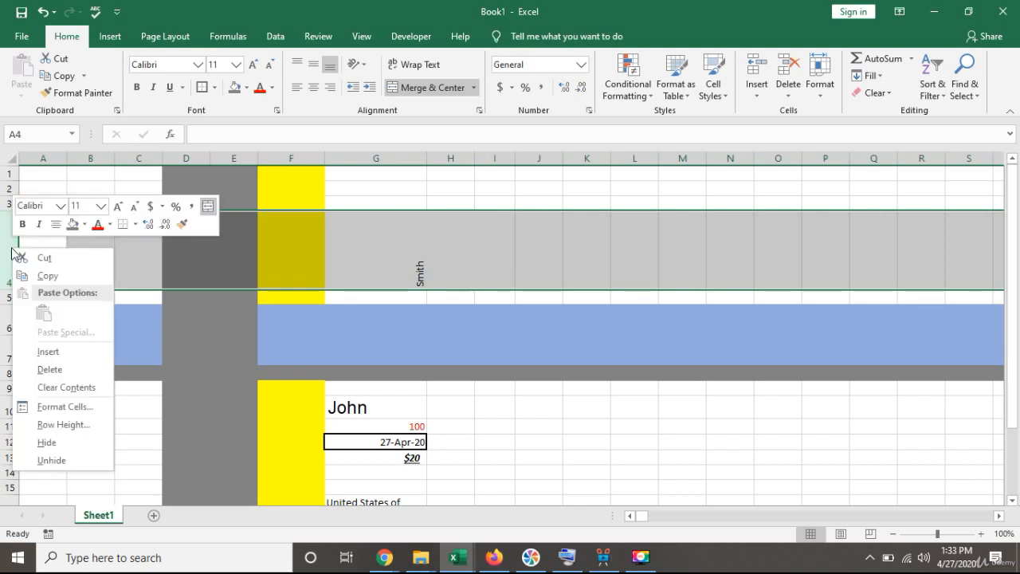
{"action": "left_click", "coordinate": [58, 369]}
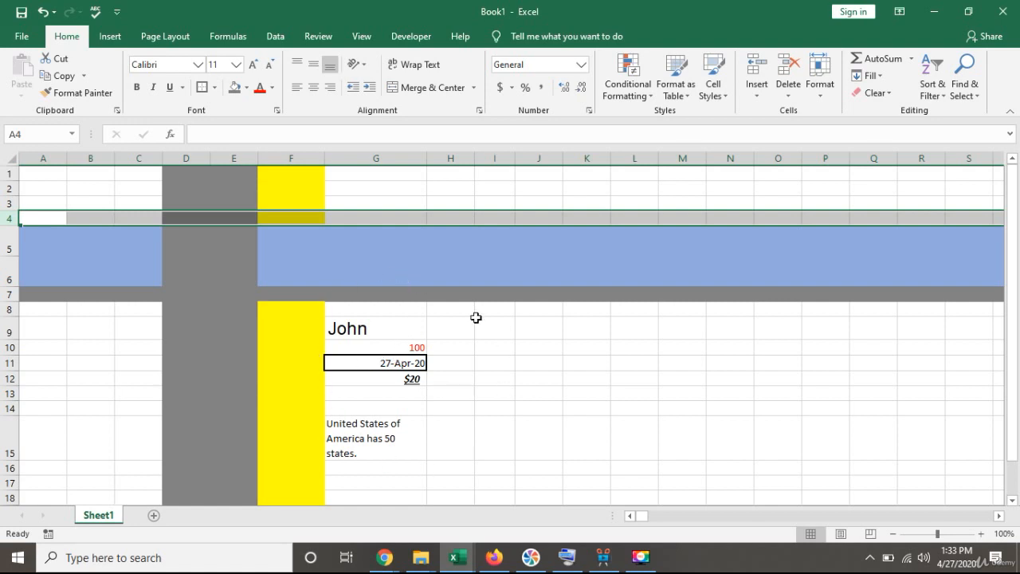
Step: Delete the whole of column G, which holds the formatted sample entries and the wrapped sentence
{"action": "left_click", "coordinate": [386, 419]}
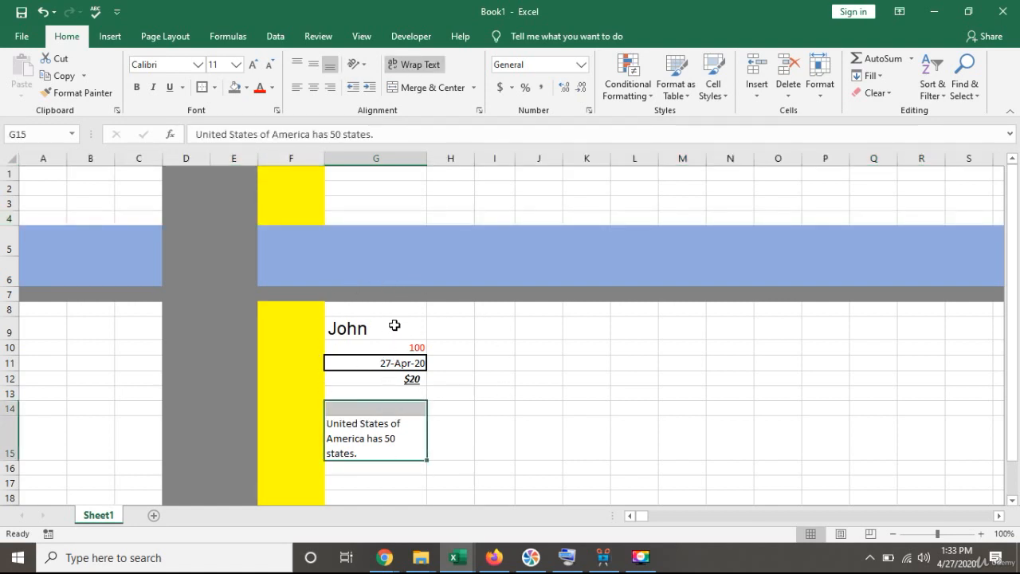
{"action": "left_click", "coordinate": [375, 157]}
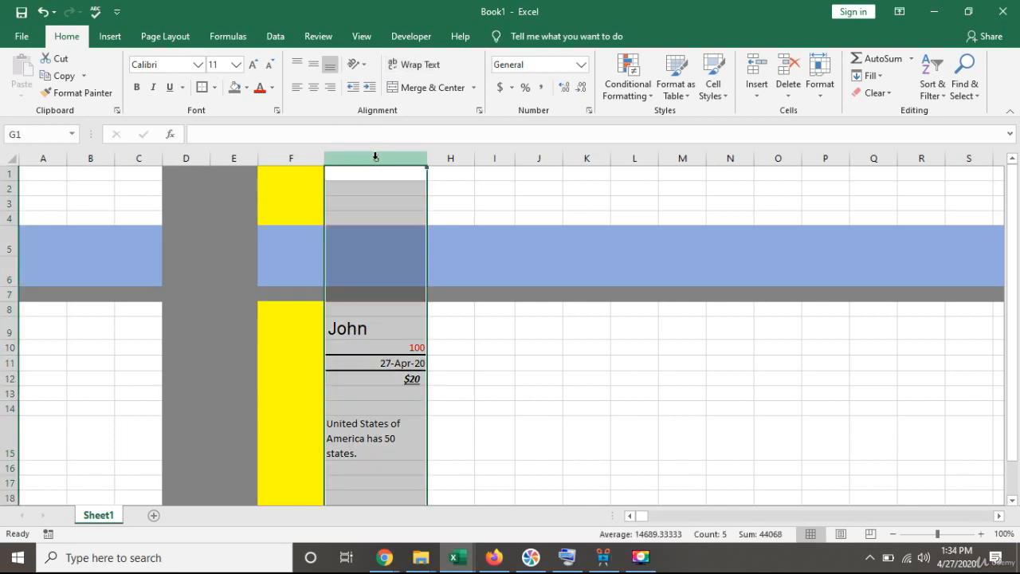
{"action": "right_click", "coordinate": [376, 157]}
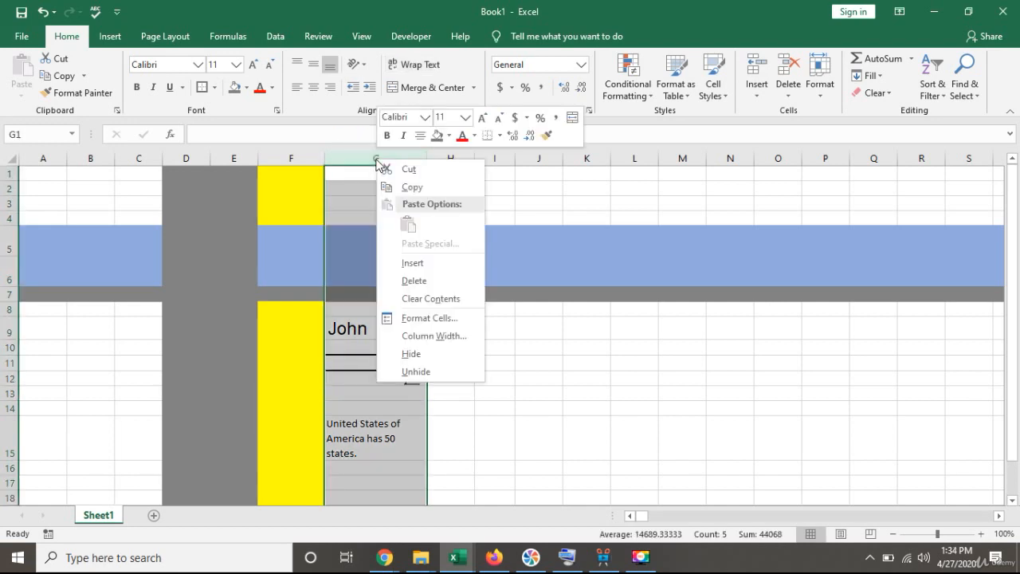
{"action": "left_click", "coordinate": [429, 281]}
{"action": "left_click", "coordinate": [344, 382]}
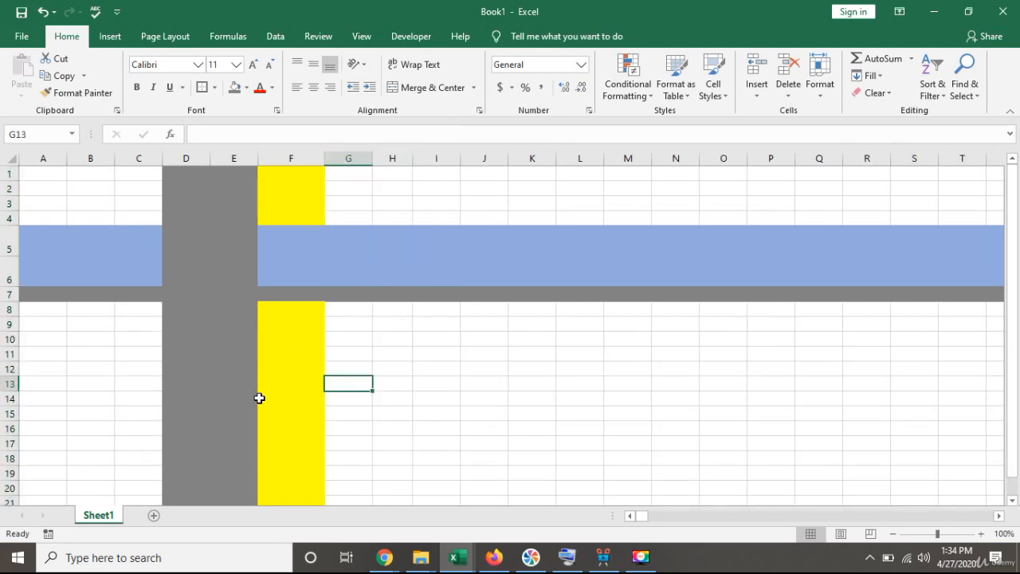